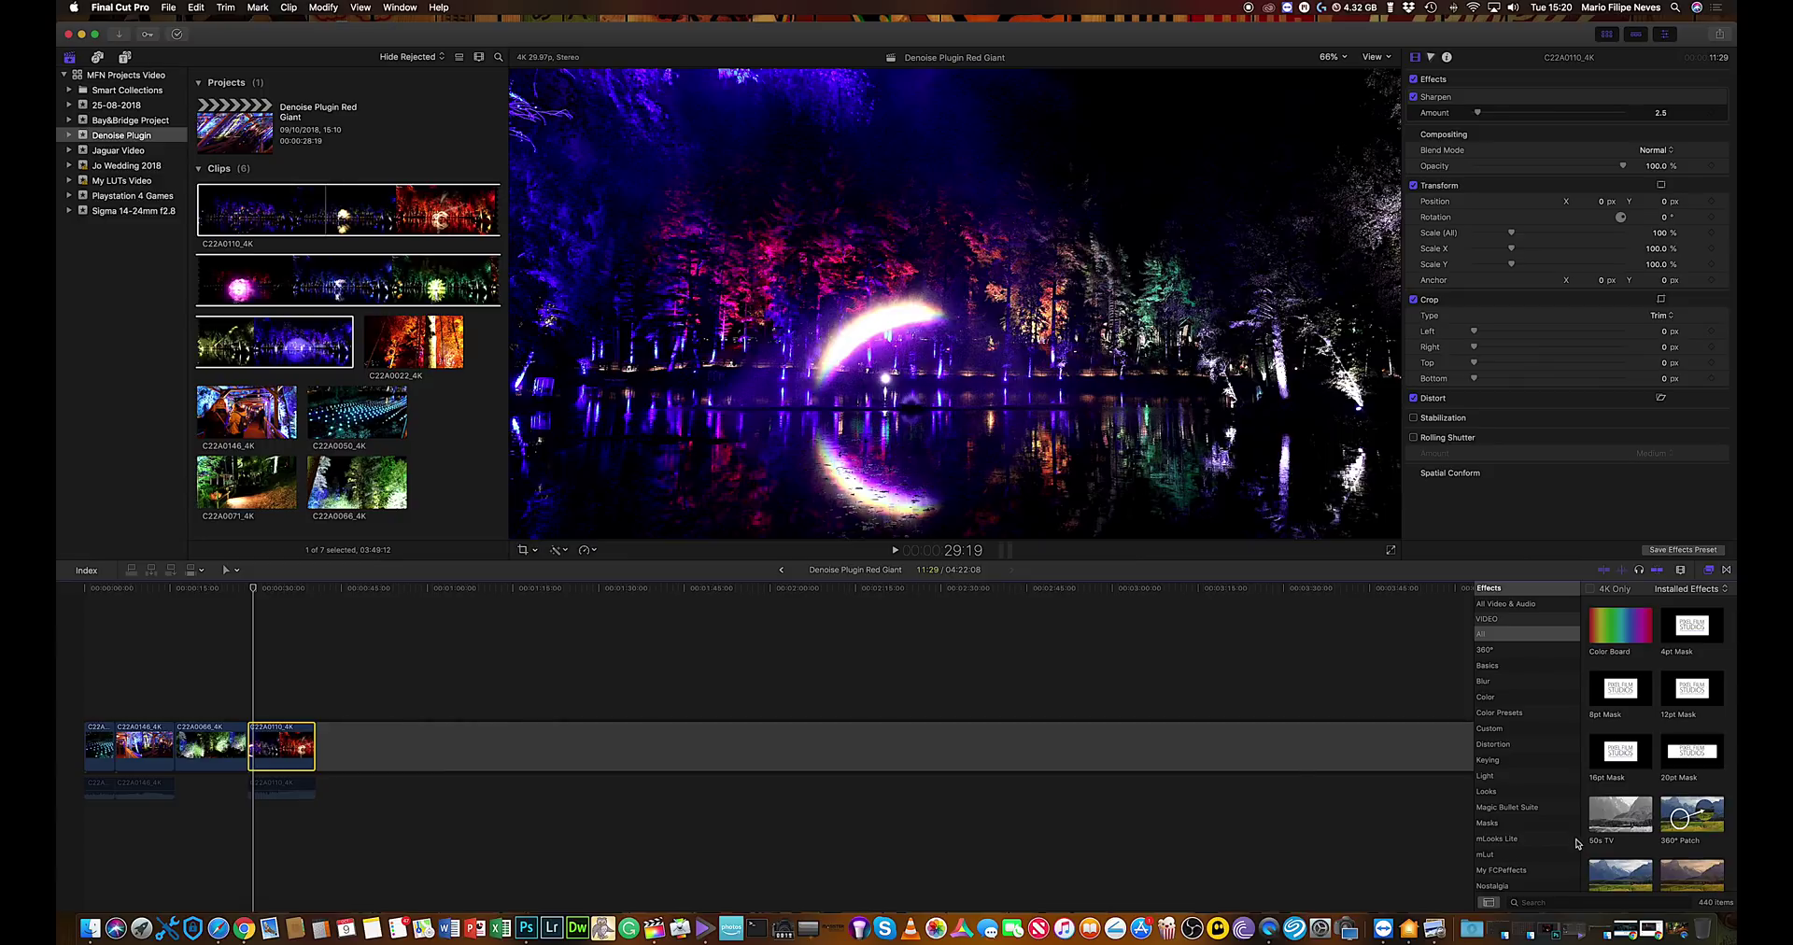
Switch to Chrome, review the Magic Bullet Suite 13 page and its Magic Bullet Denoiser III price, and return to Final Cut Pro.
{"action": "left_click", "coordinate": [1627, 922]}
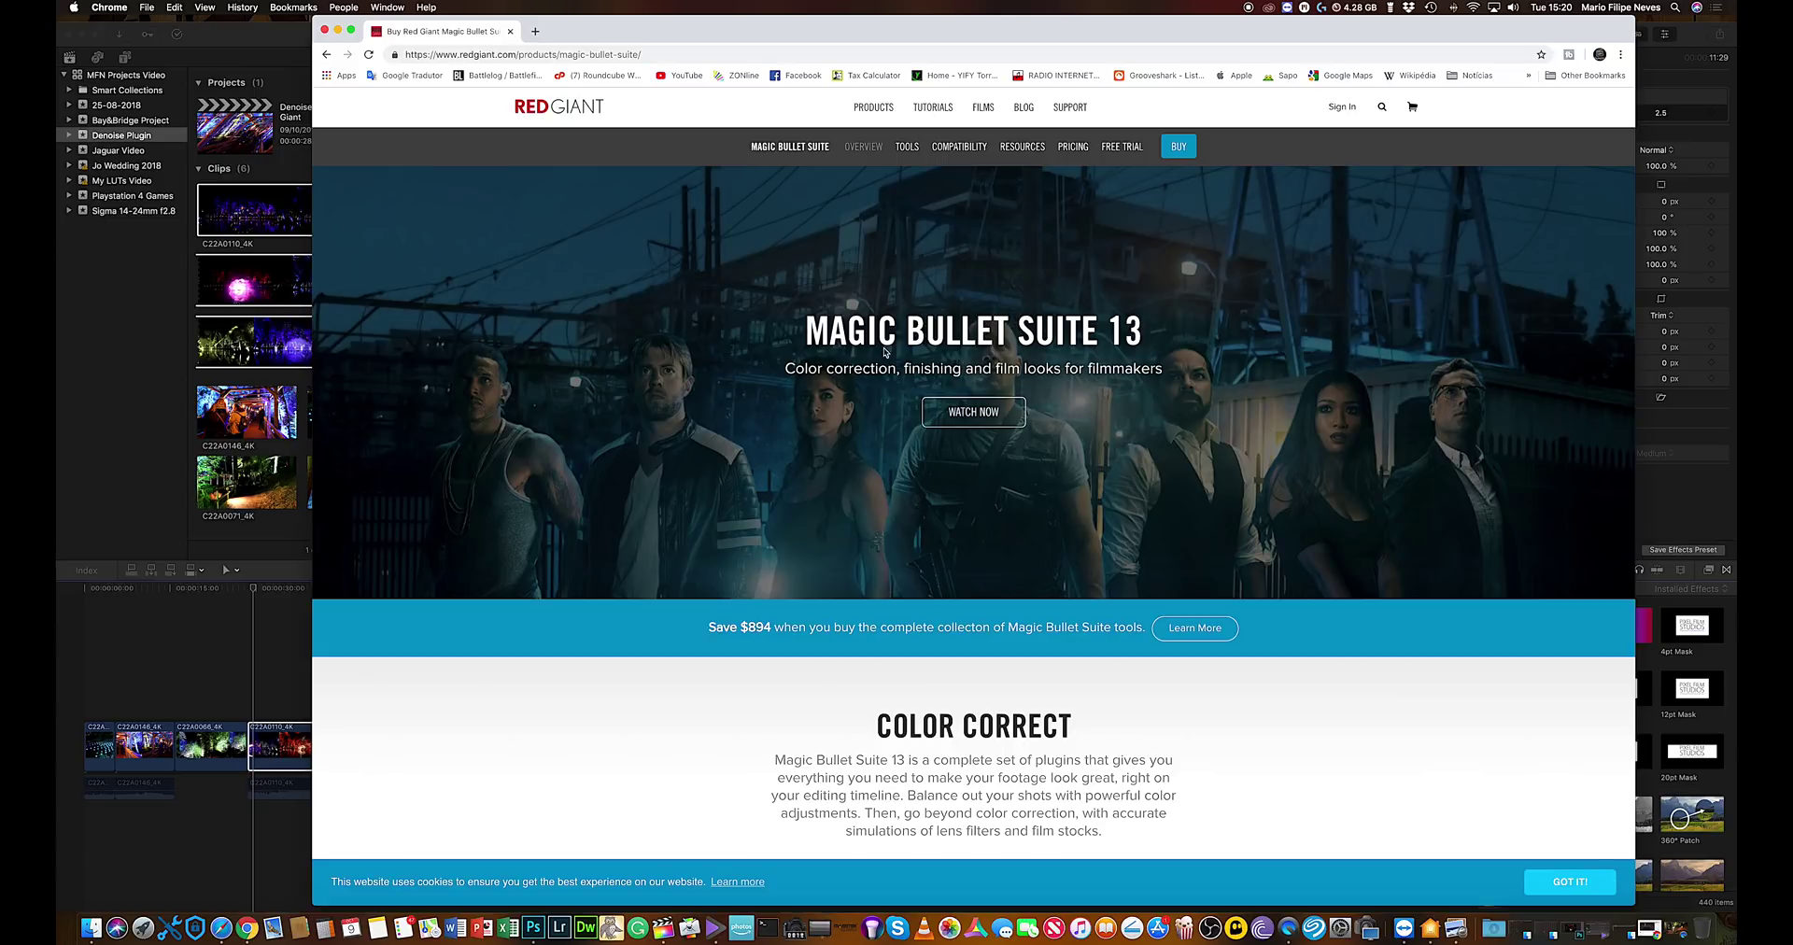
{"action": "scroll", "coordinate": [1048, 456], "scroll_direction": "down", "scroll_amount": 20}
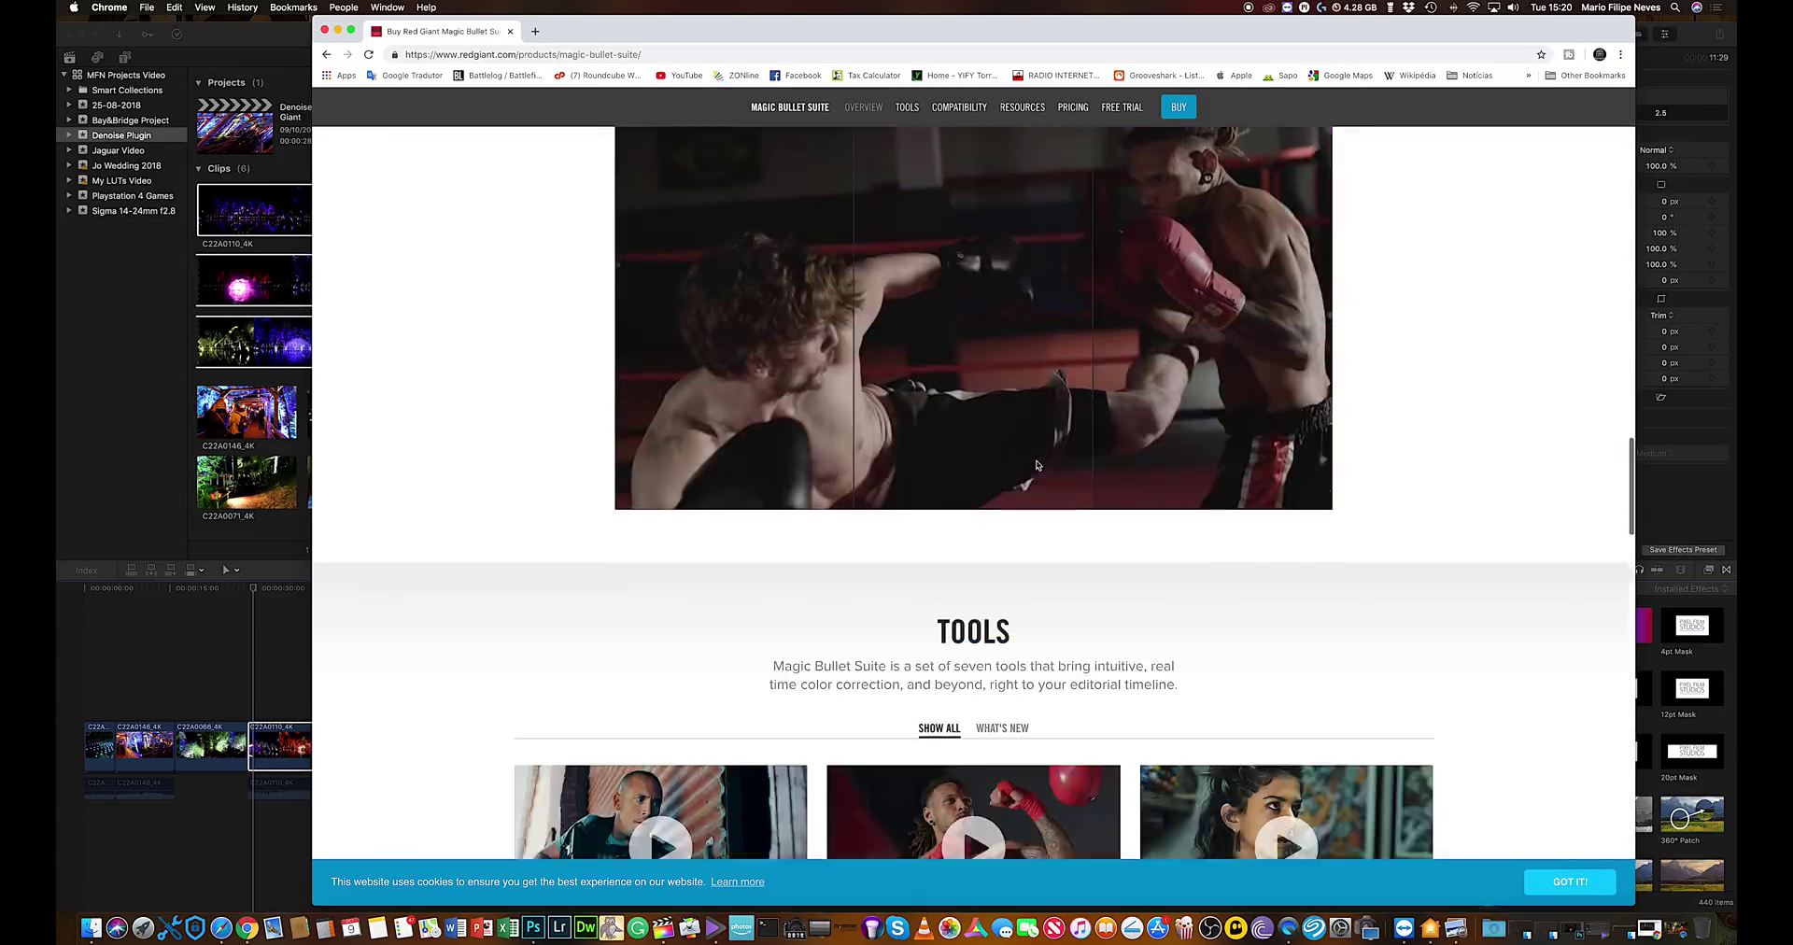
{"action": "scroll", "coordinate": [1037, 465], "scroll_direction": "down", "scroll_amount": 11}
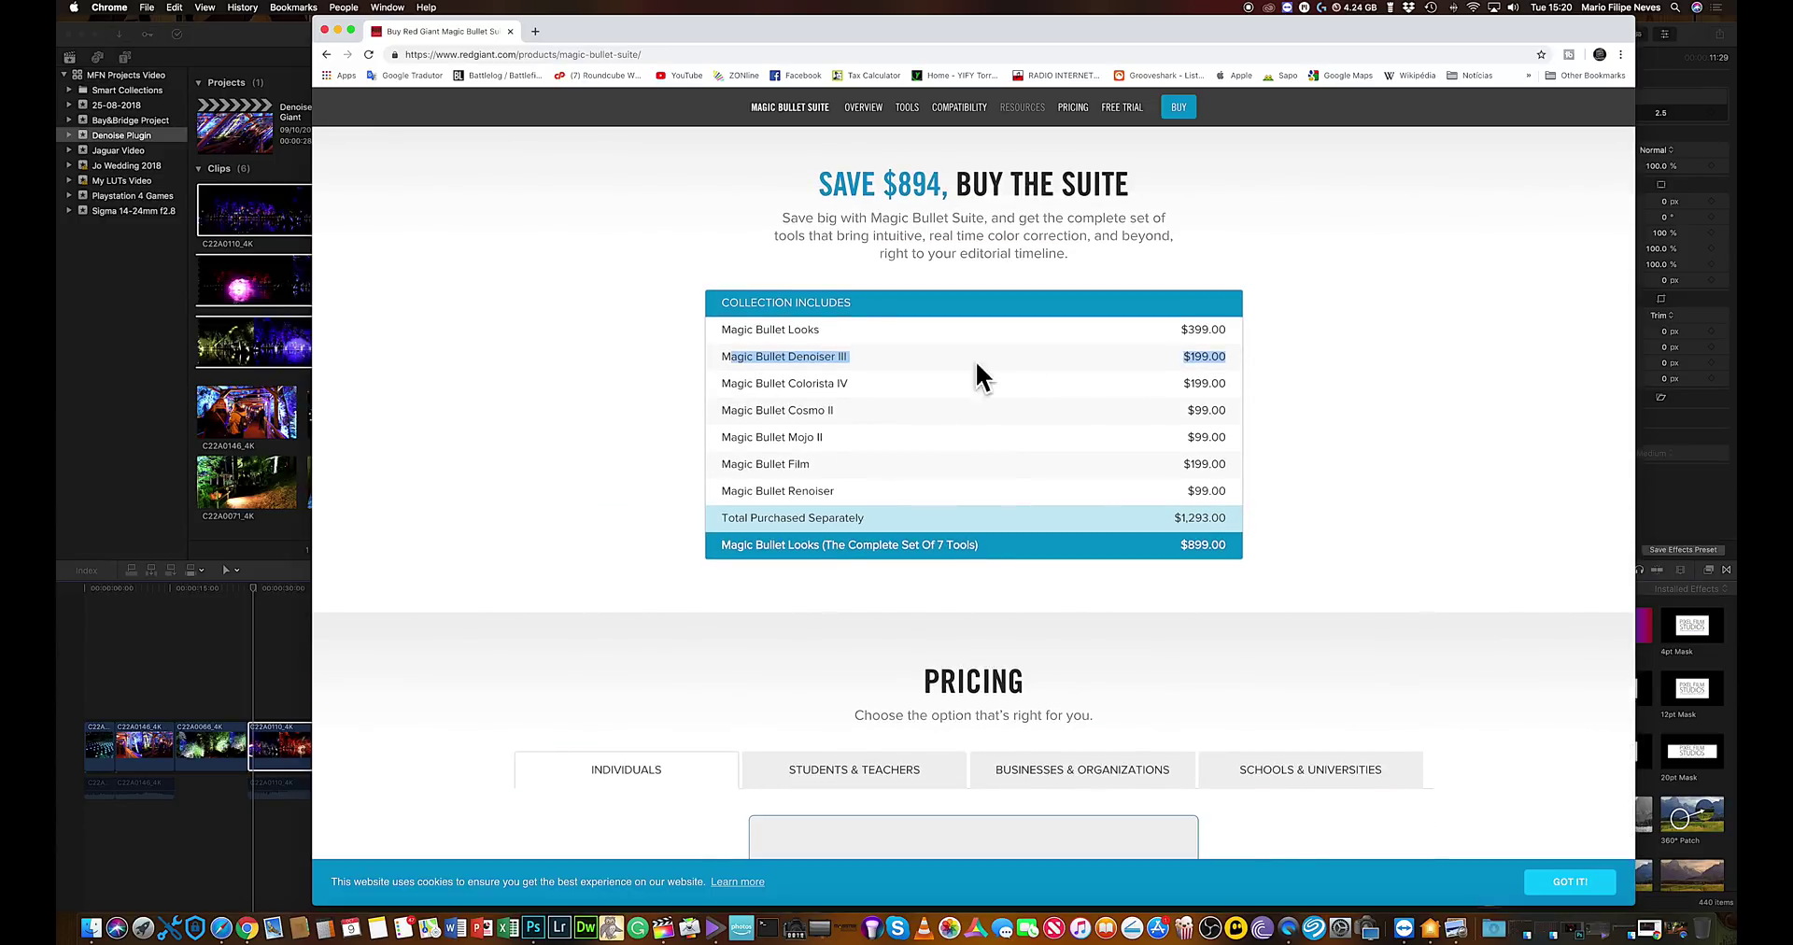
{"action": "left_click_drag", "start_coordinate": [728, 359], "coordinate": [723, 357]}
{"action": "scroll", "coordinate": [1203, 253], "scroll_direction": "up", "scroll_amount": 20}
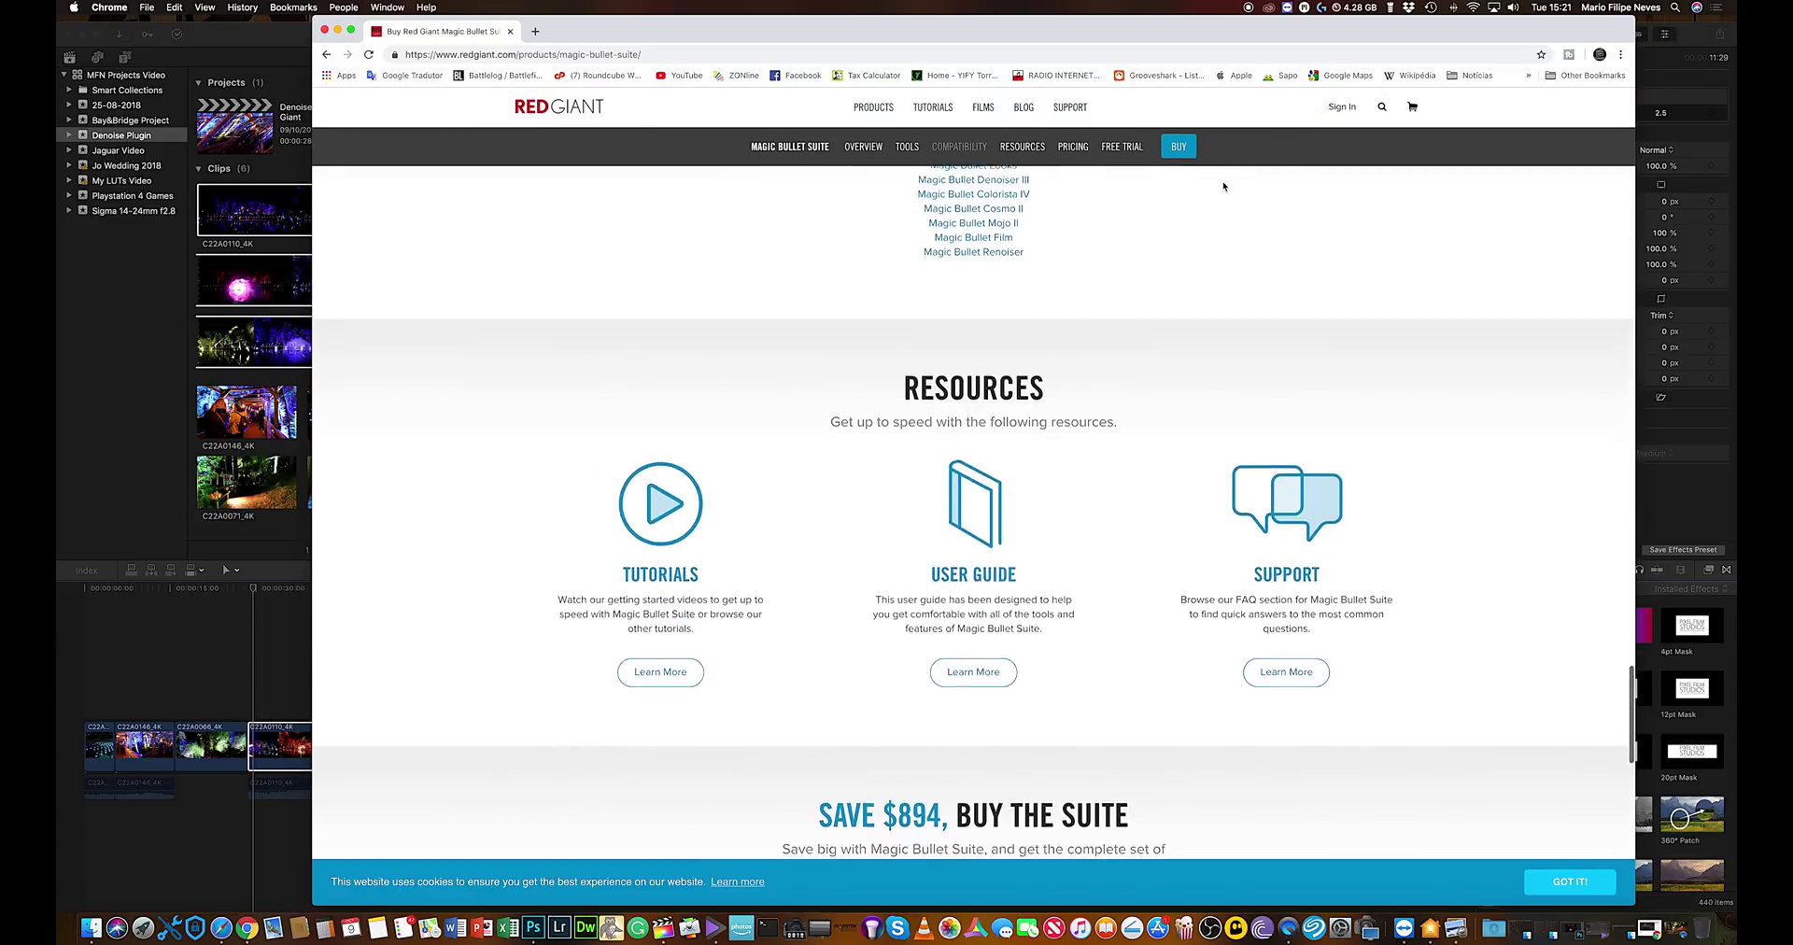
{"action": "scroll", "coordinate": [1224, 187], "scroll_direction": "up", "scroll_amount": 15}
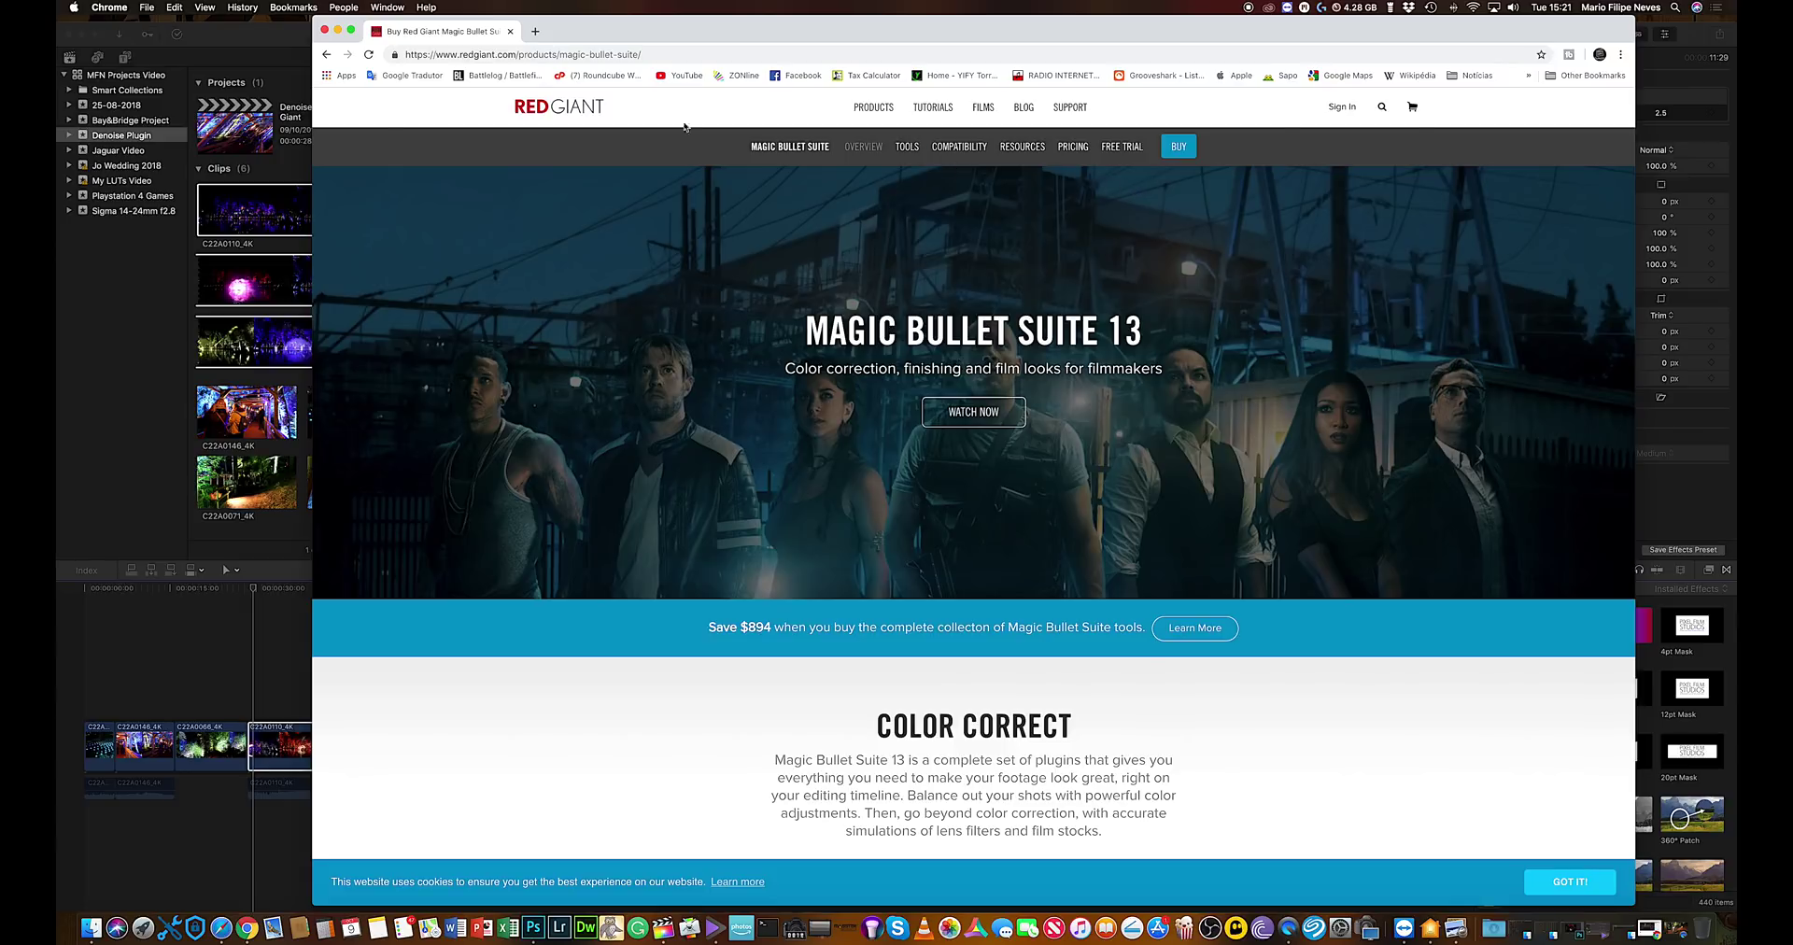
{"action": "left_click", "coordinate": [338, 30]}
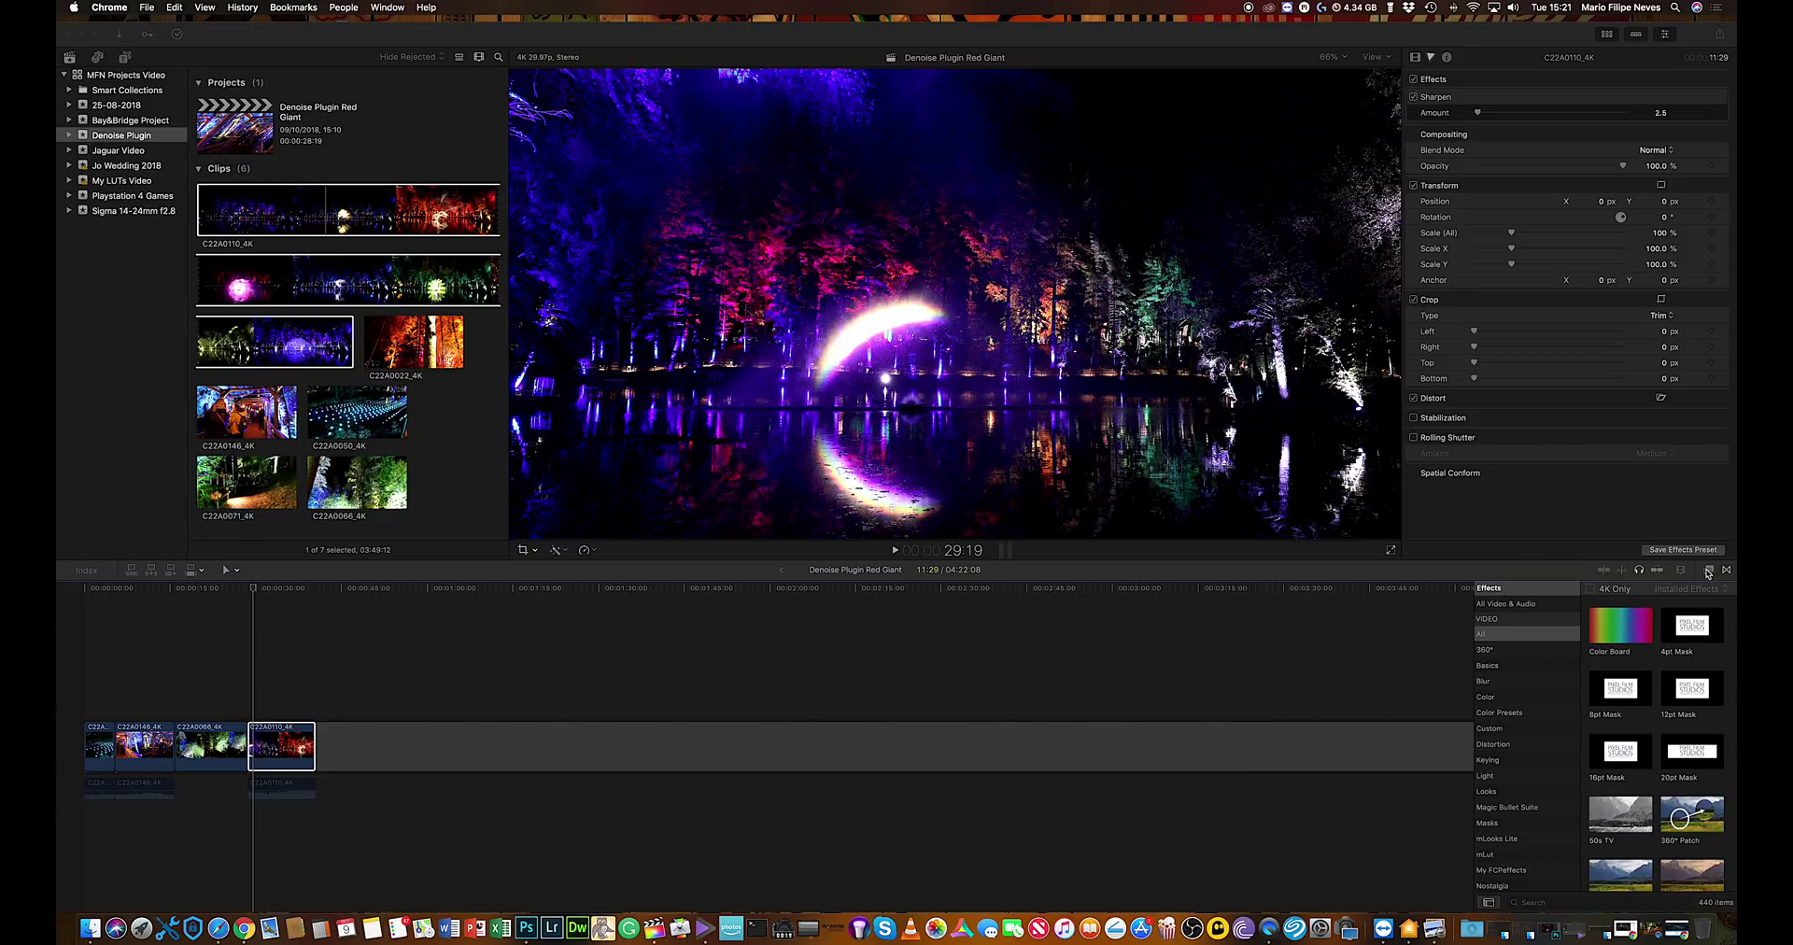
Apply the Denoiser III effect from Magic Bullet Suite to the last clip in the timeline, C22A0110_4K.
{"action": "left_click", "coordinate": [1492, 808]}
{"action": "left_click", "coordinate": [1491, 809]}
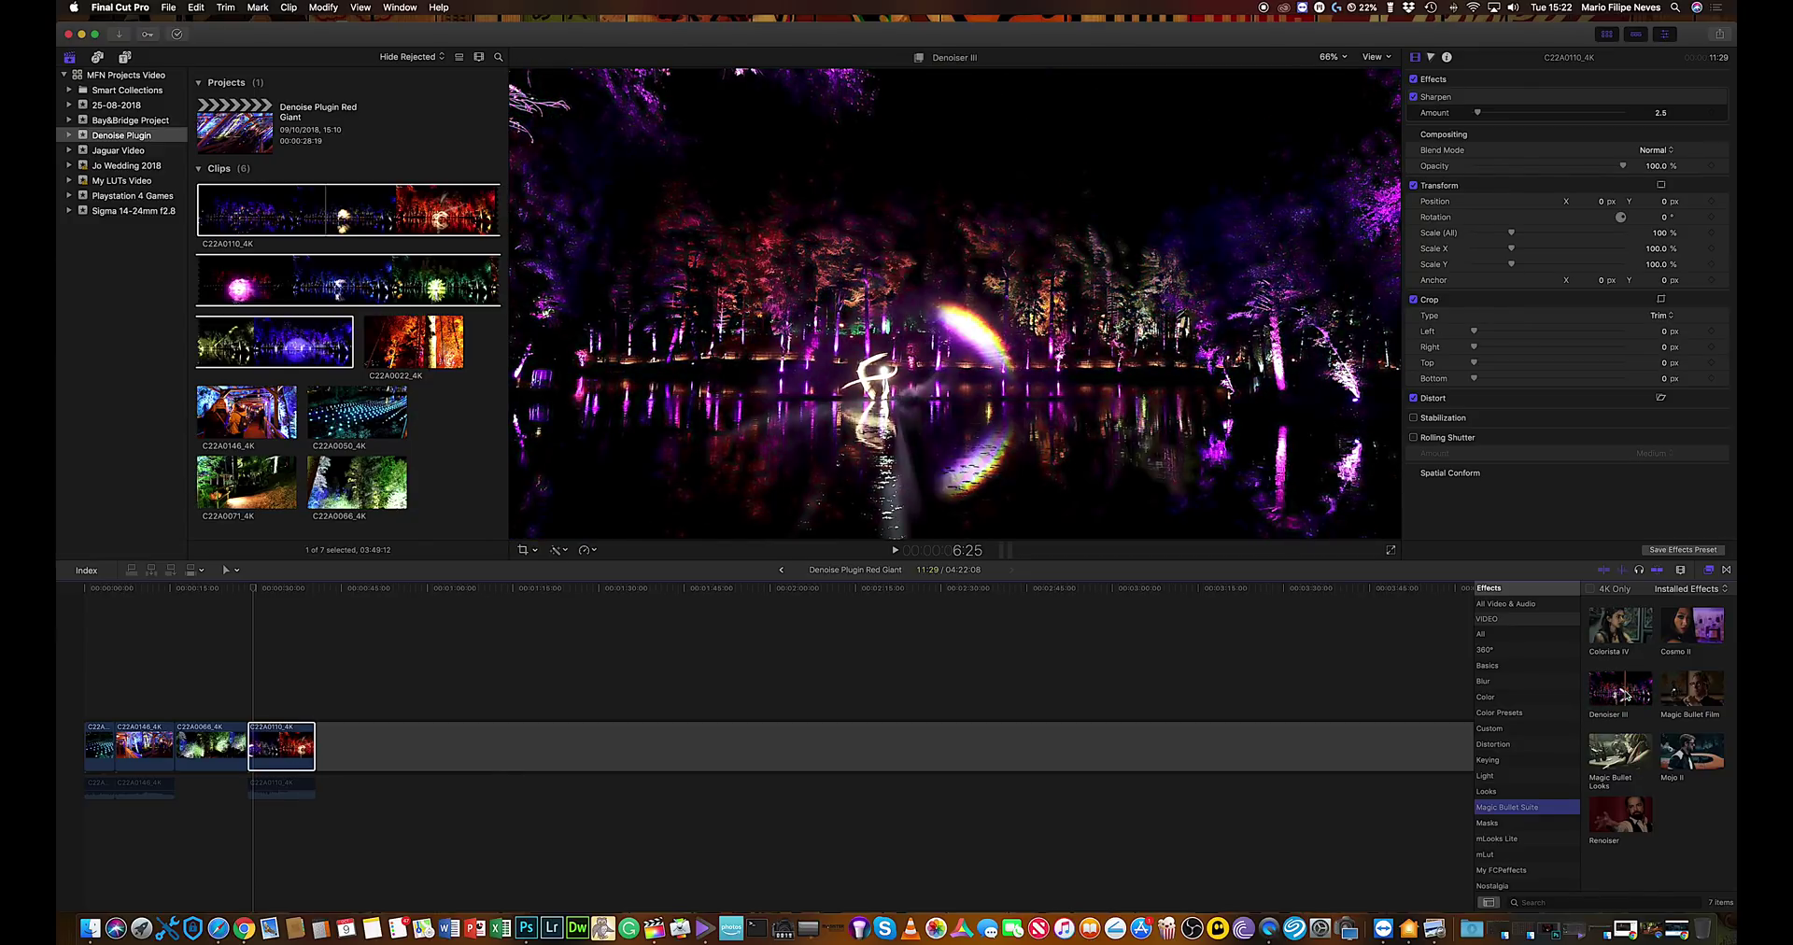
{"action": "left_click", "coordinate": [1630, 693]}
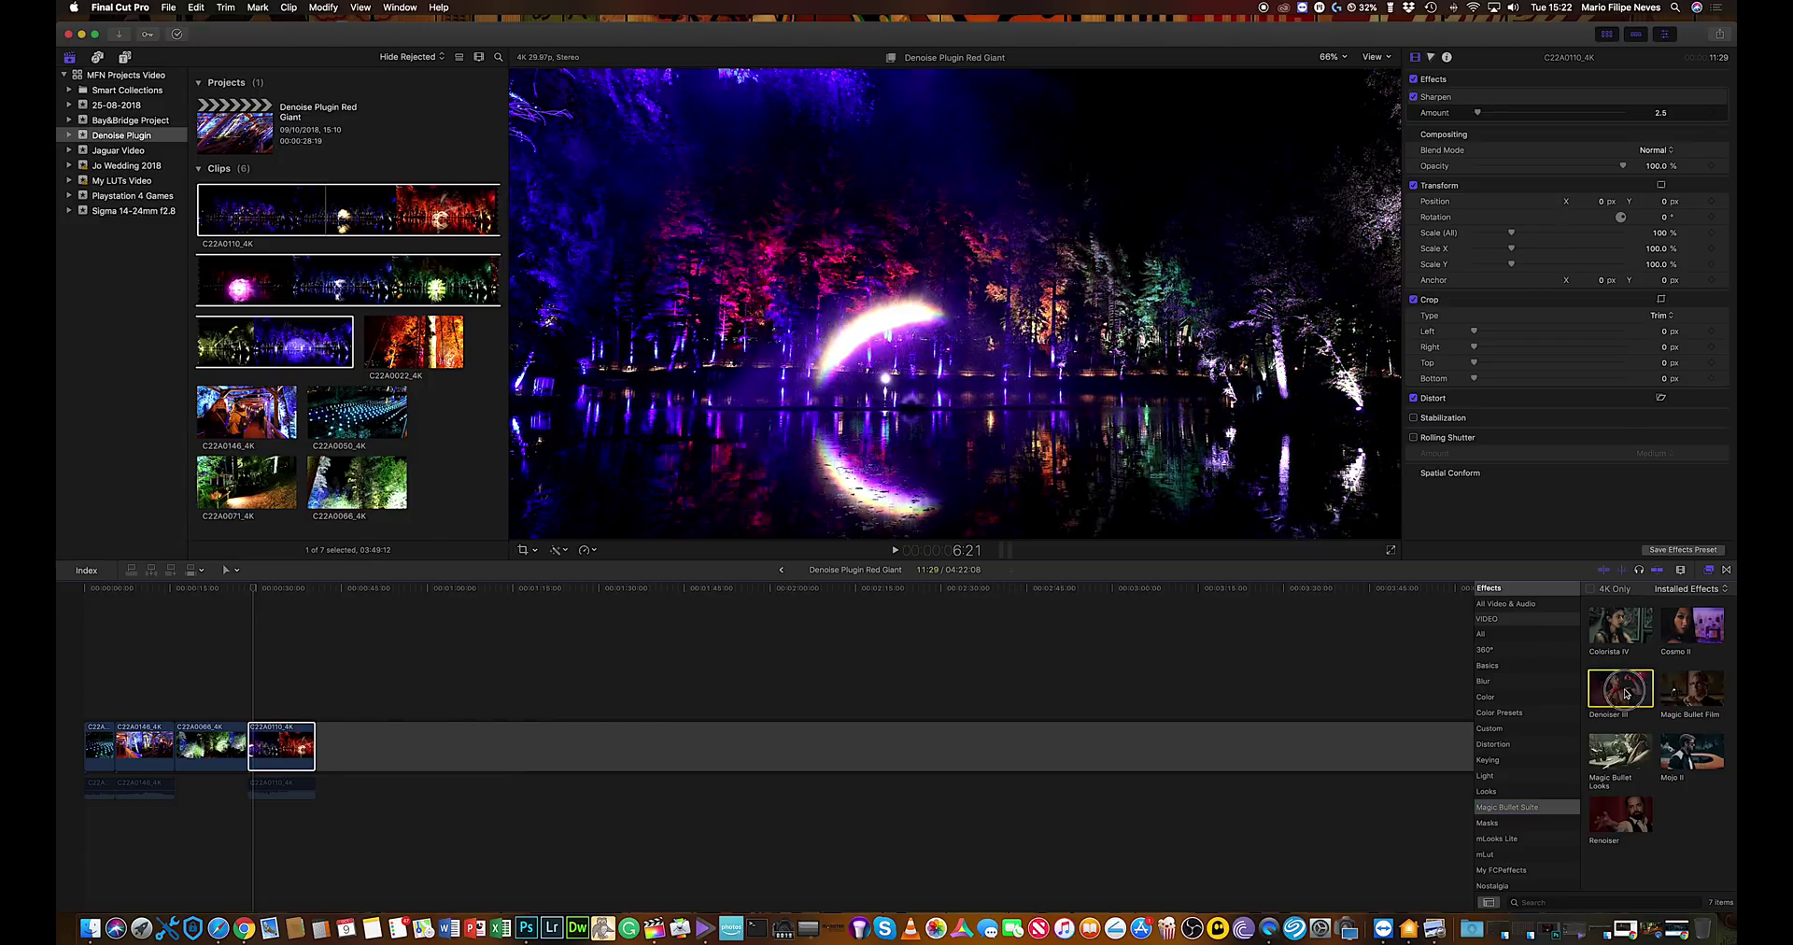
{"action": "left_click_drag", "start_coordinate": [1633, 693], "coordinate": [292, 749]}
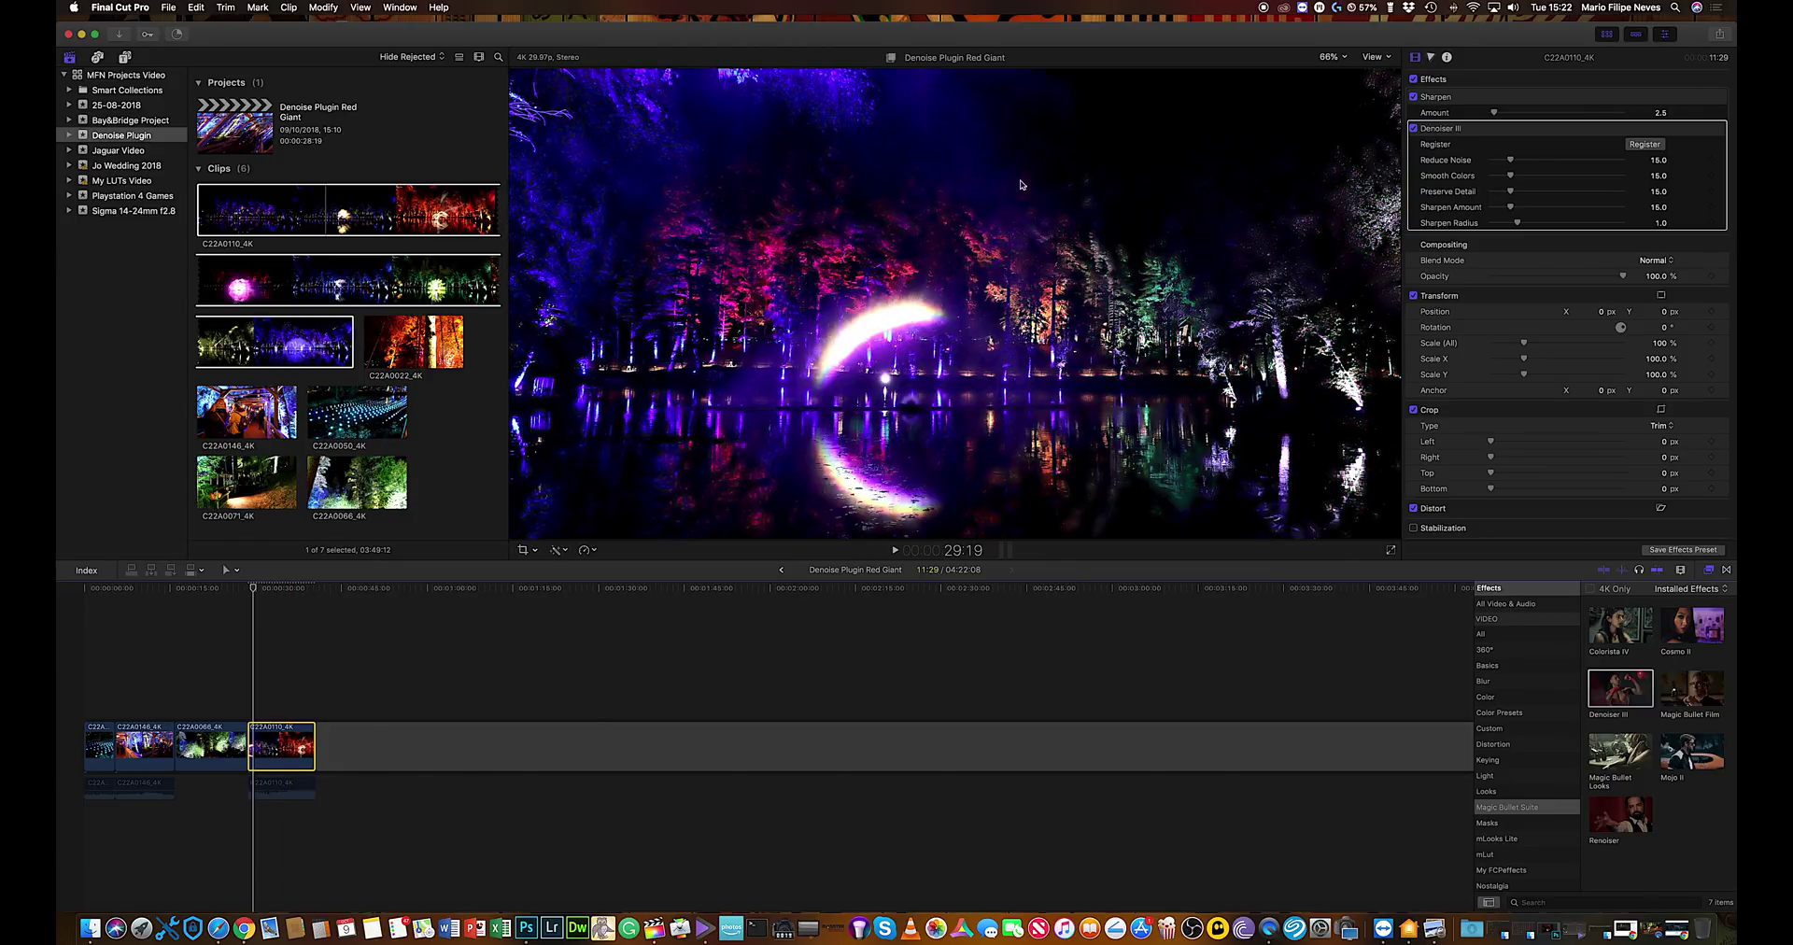
Disable Denoiser III on the clip and enlarge the viewer to 150% to inspect the unprocessed footage.
{"action": "left_click", "coordinate": [1414, 129]}
{"action": "left_click", "coordinate": [1413, 129]}
{"action": "left_click", "coordinate": [1414, 128]}
{"action": "left_click", "coordinate": [1330, 57]}
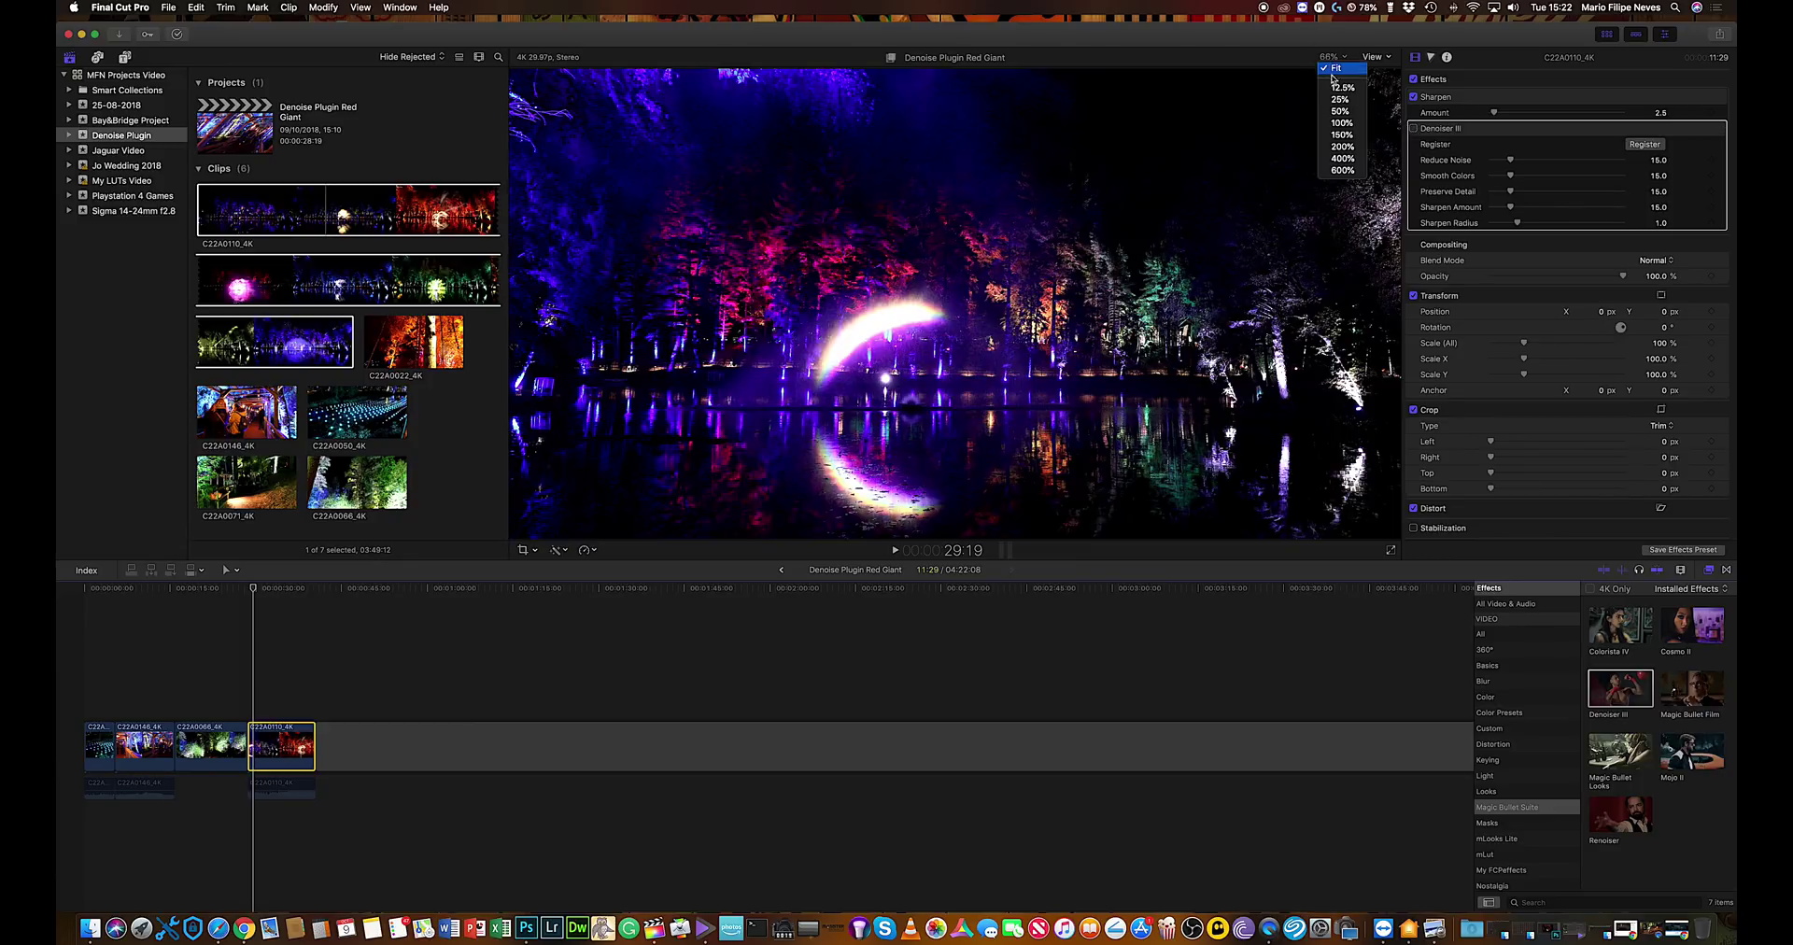
{"action": "left_click", "coordinate": [1341, 112]}
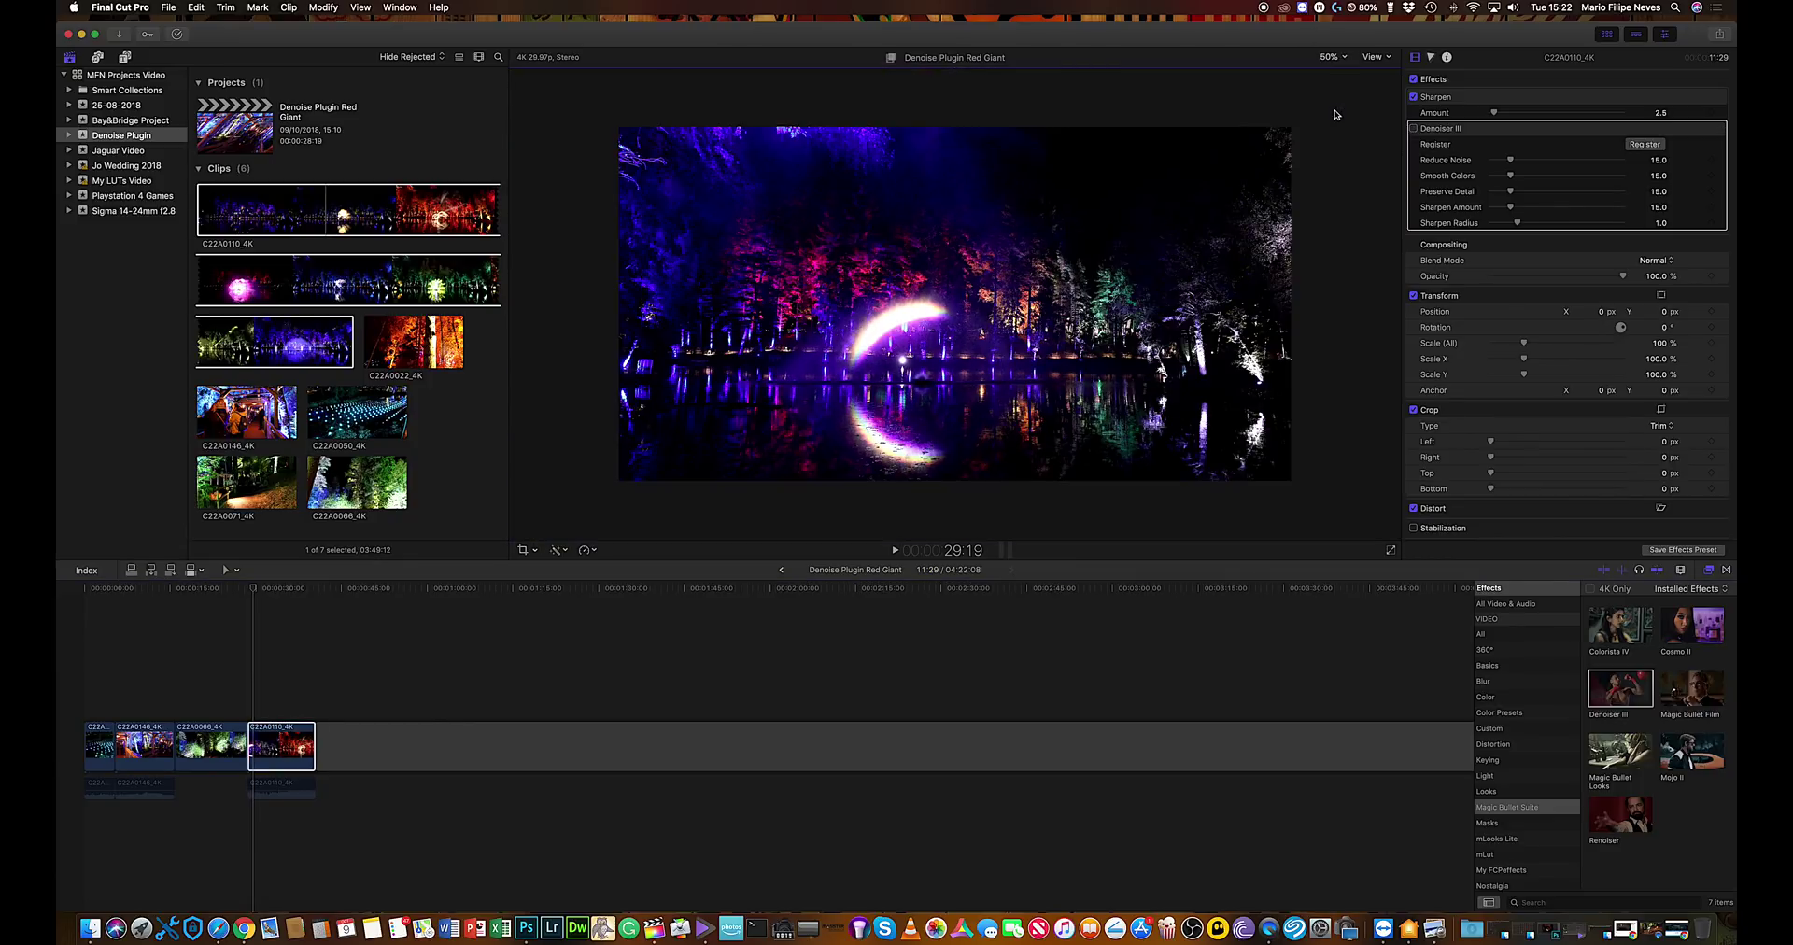
{"action": "left_click", "coordinate": [1336, 57]}
{"action": "left_click", "coordinate": [1341, 135]}
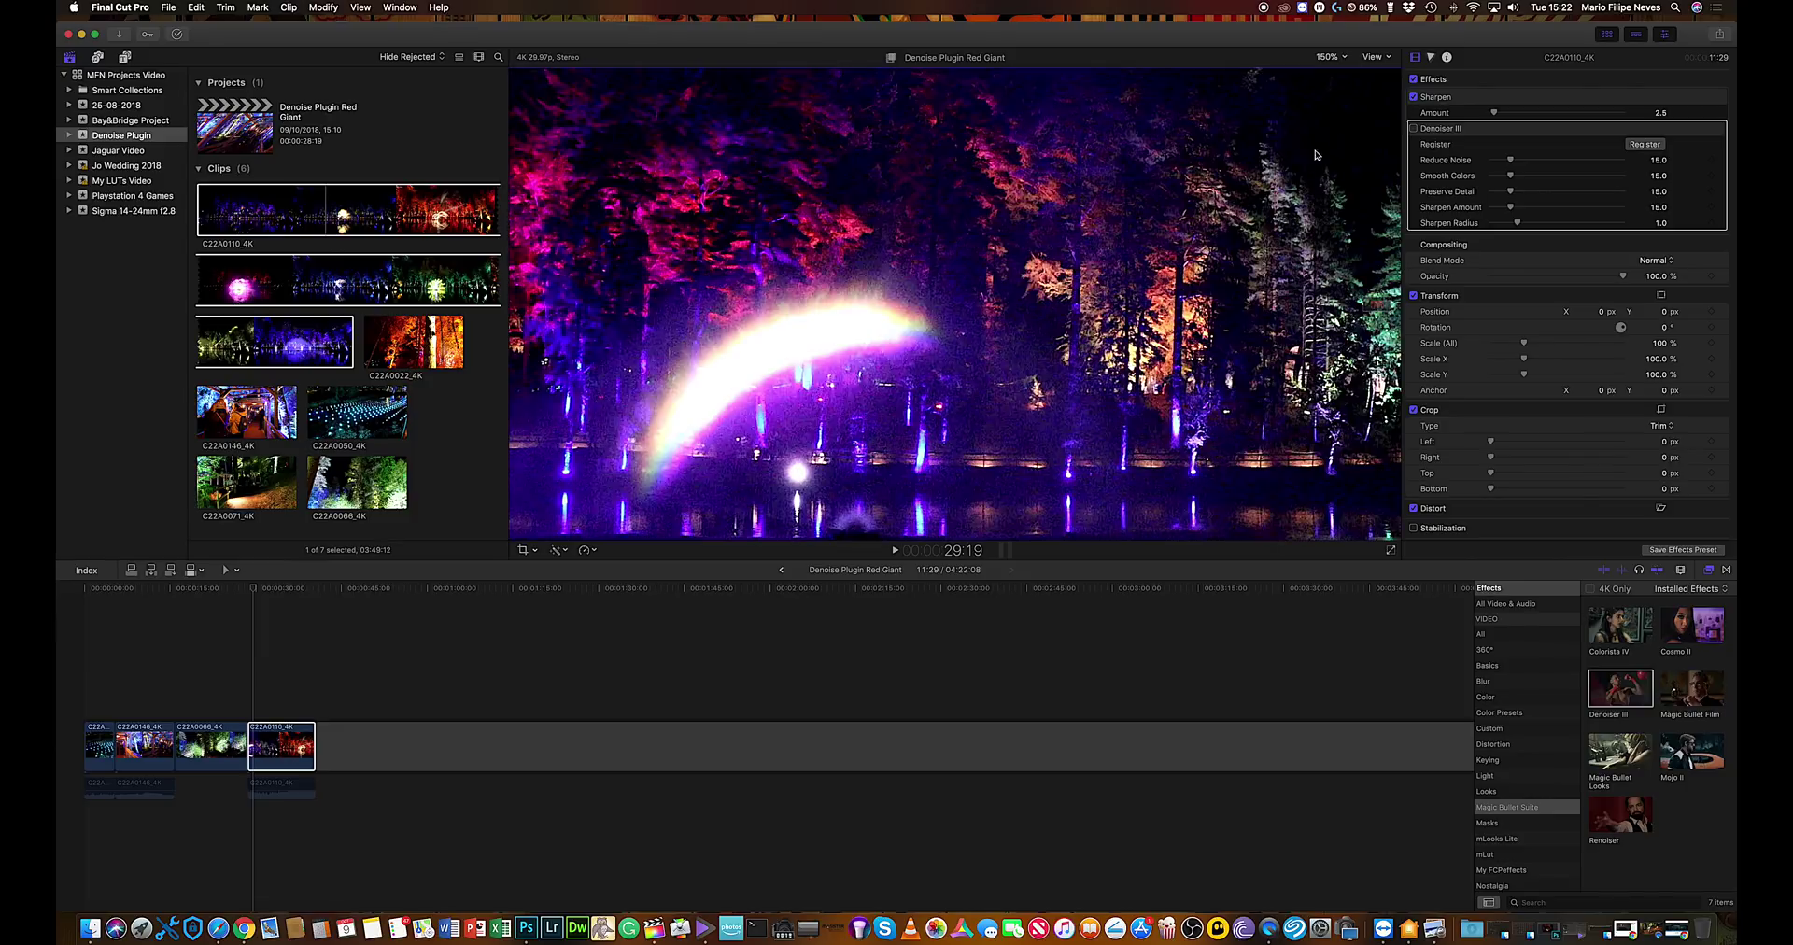
Examine the noise in the lake reflections and dark sky, and re-enable Denoiser III to compare the result.
{"action": "scroll", "coordinate": [1370, 302], "scroll_direction": "down", "scroll_amount": 10}
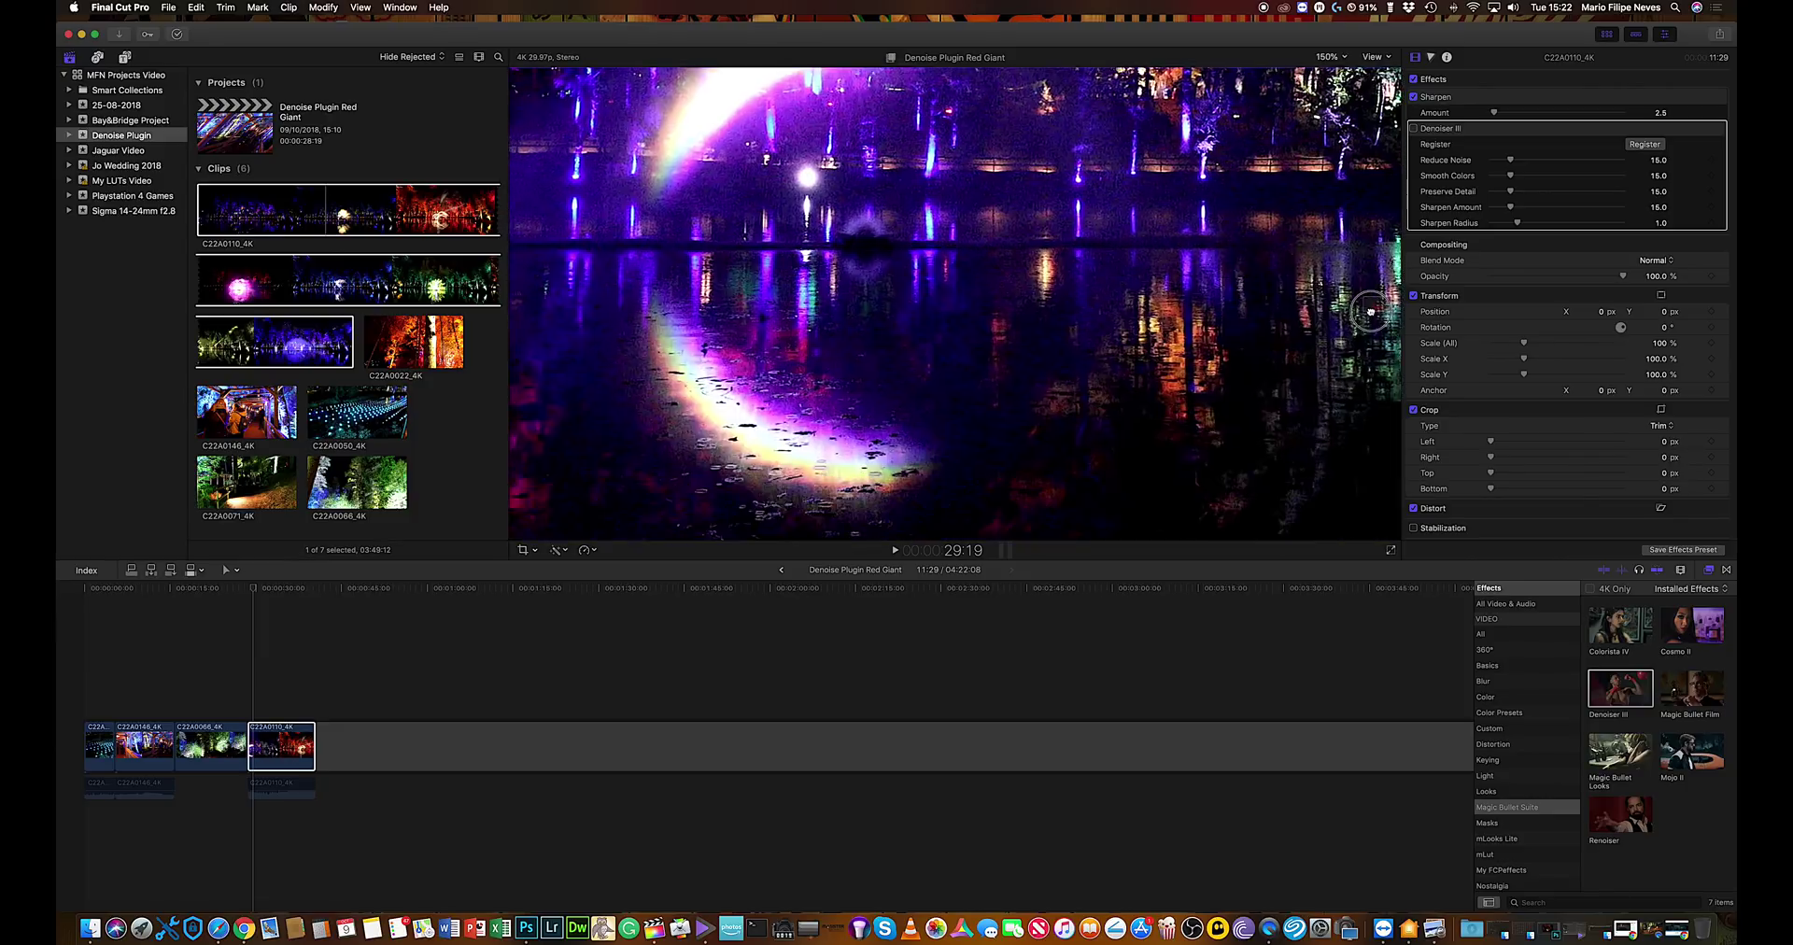
{"action": "scroll", "coordinate": [1369, 302], "scroll_direction": "right", "scroll_amount": 3}
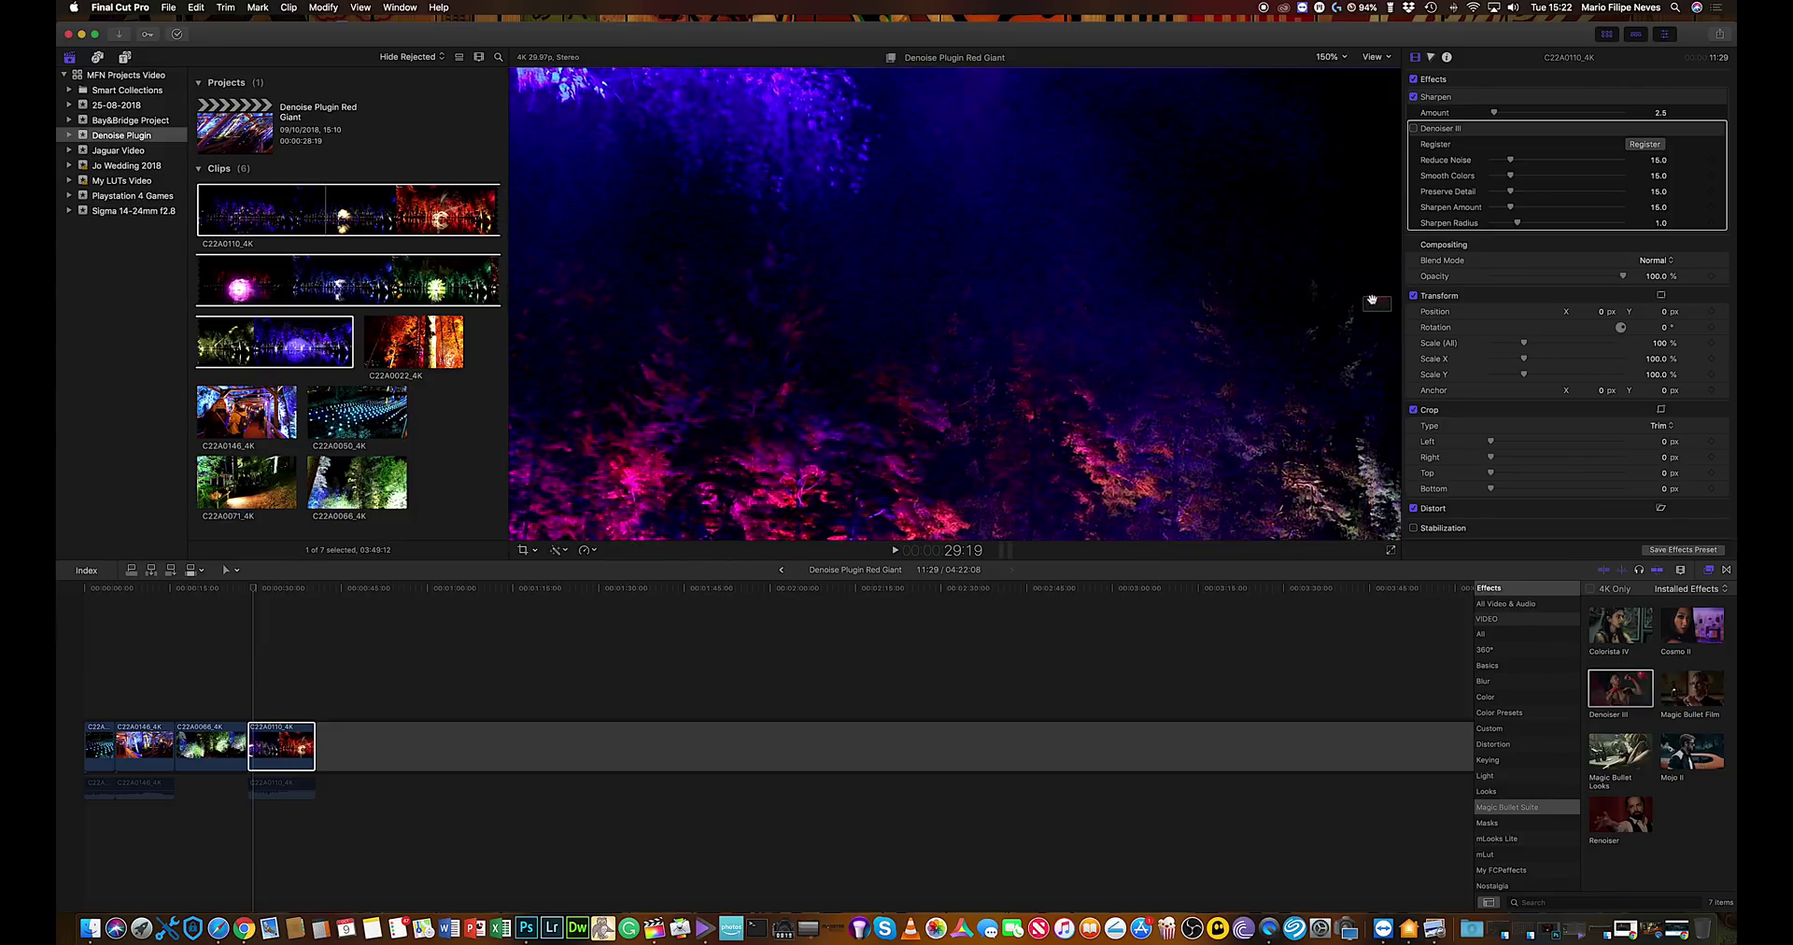
{"action": "left_click", "coordinate": [1414, 129]}
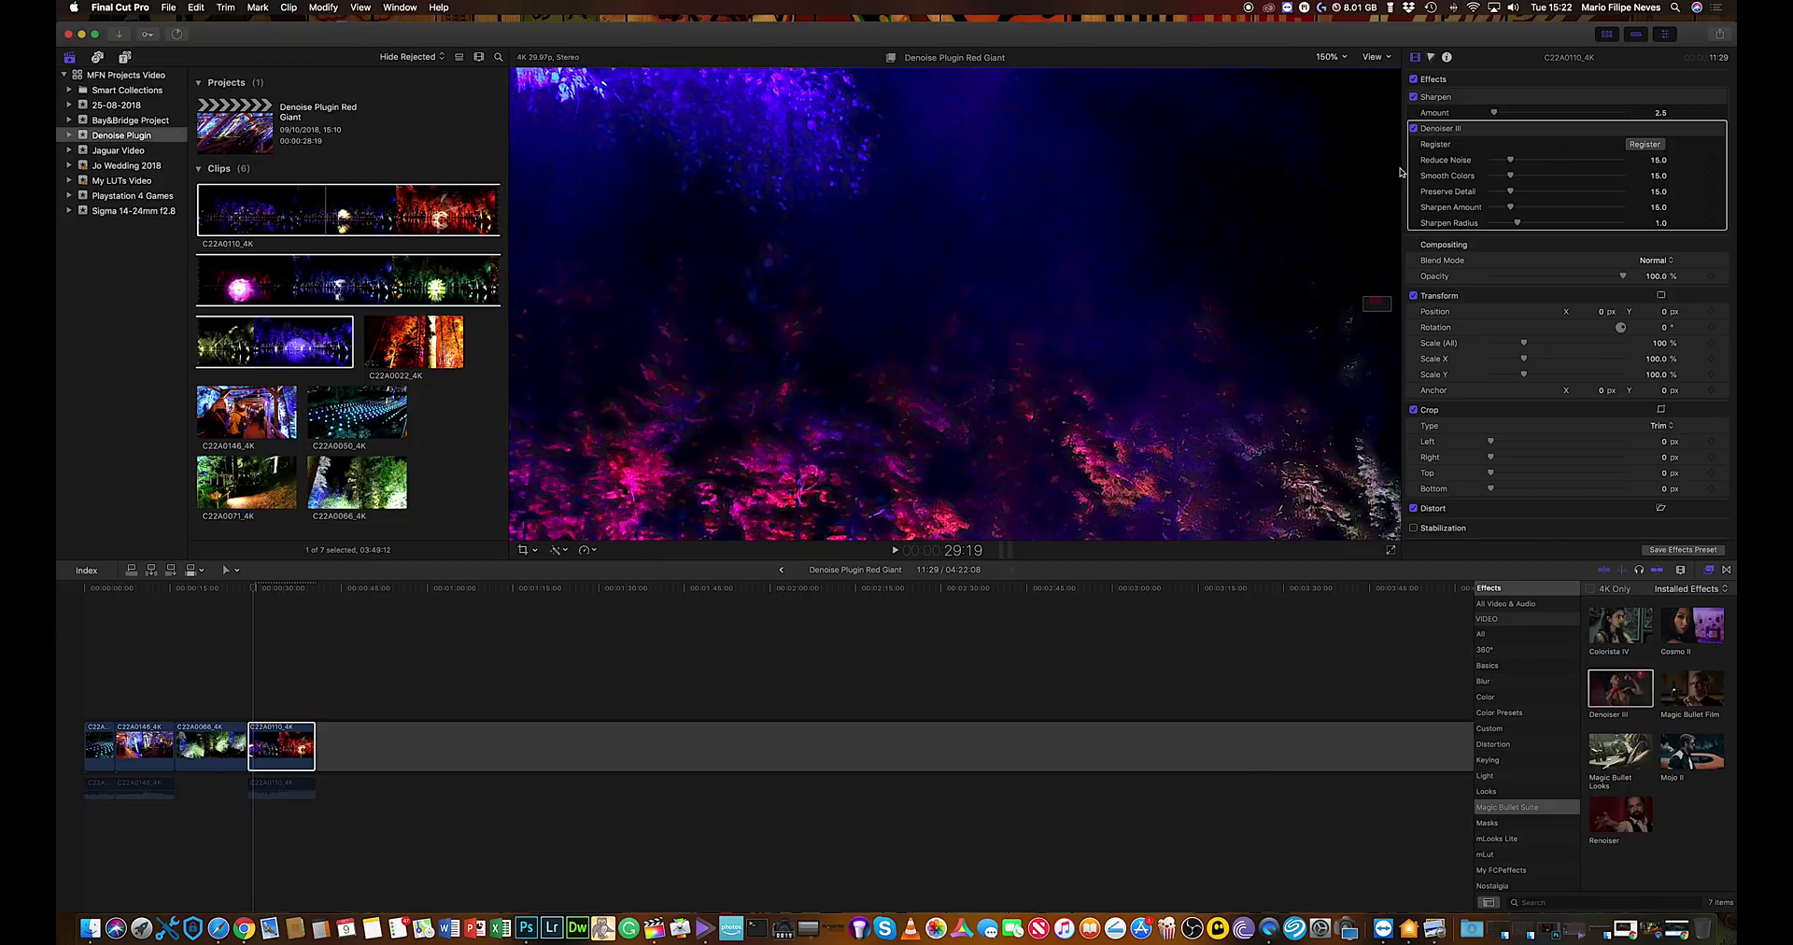
{"action": "left_click", "coordinate": [1366, 307]}
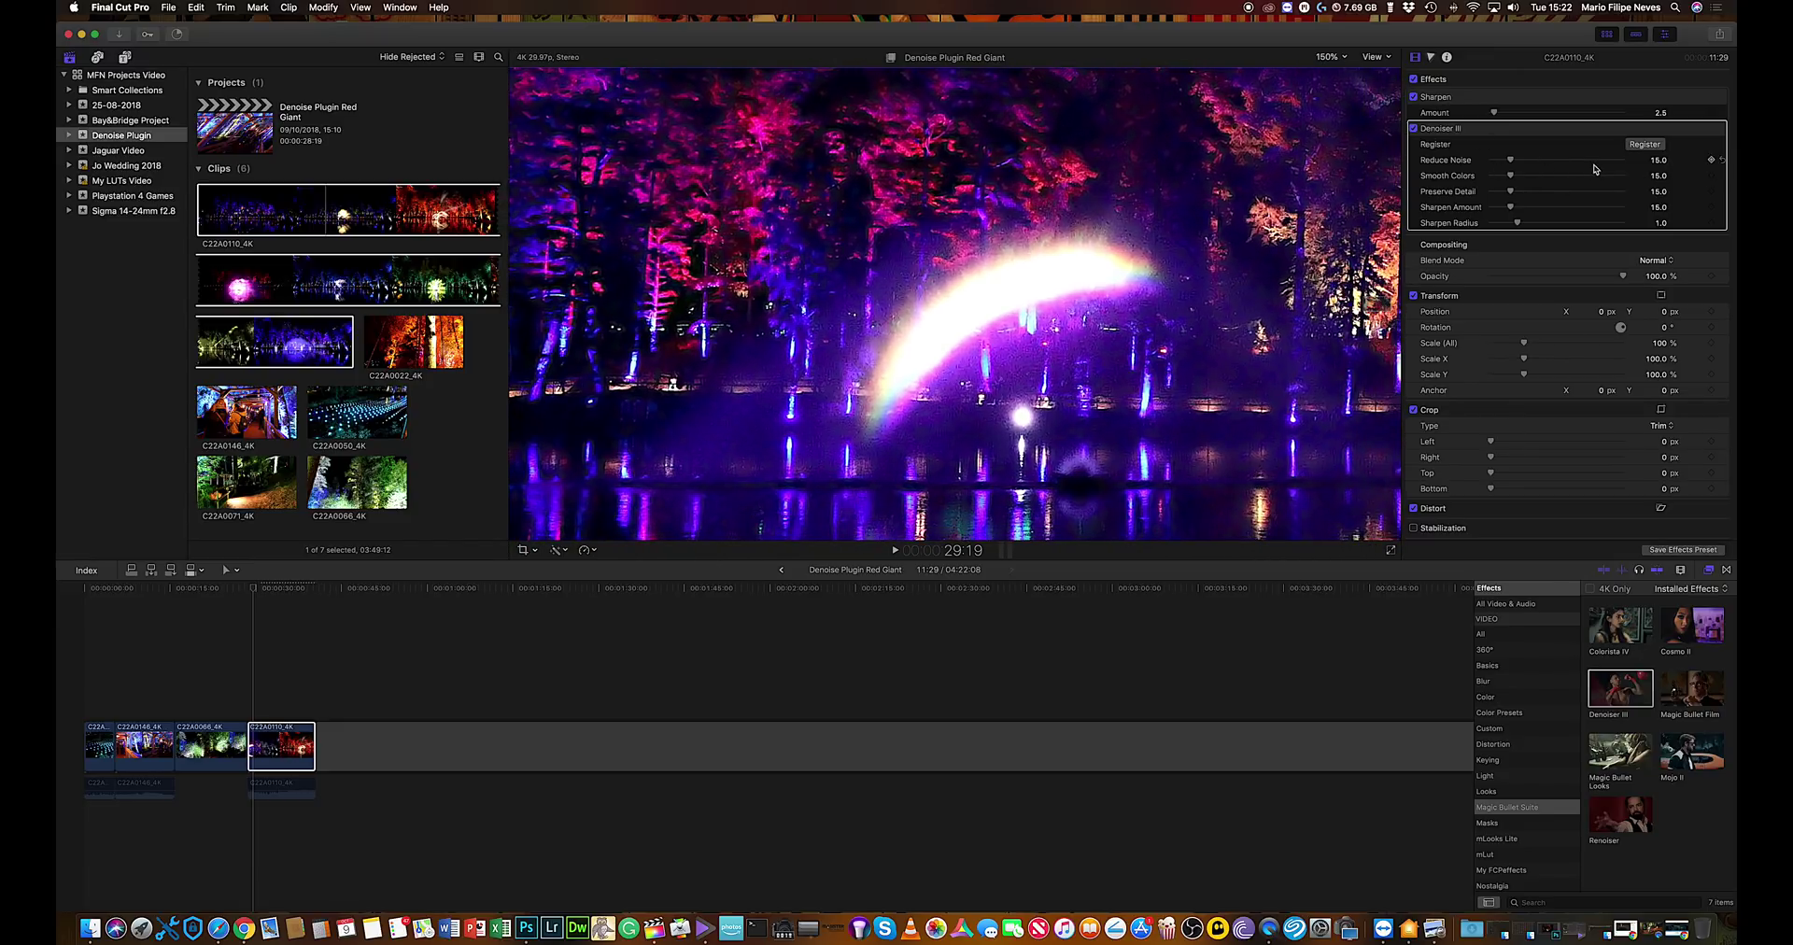
Set Denoiser III's Reduce Noise to 13.0 and check its effect across the enlarged frame.
{"action": "left_click", "coordinate": [1512, 161]}
{"action": "left_click_drag", "start_coordinate": [1513, 165], "coordinate": [1500, 167]}
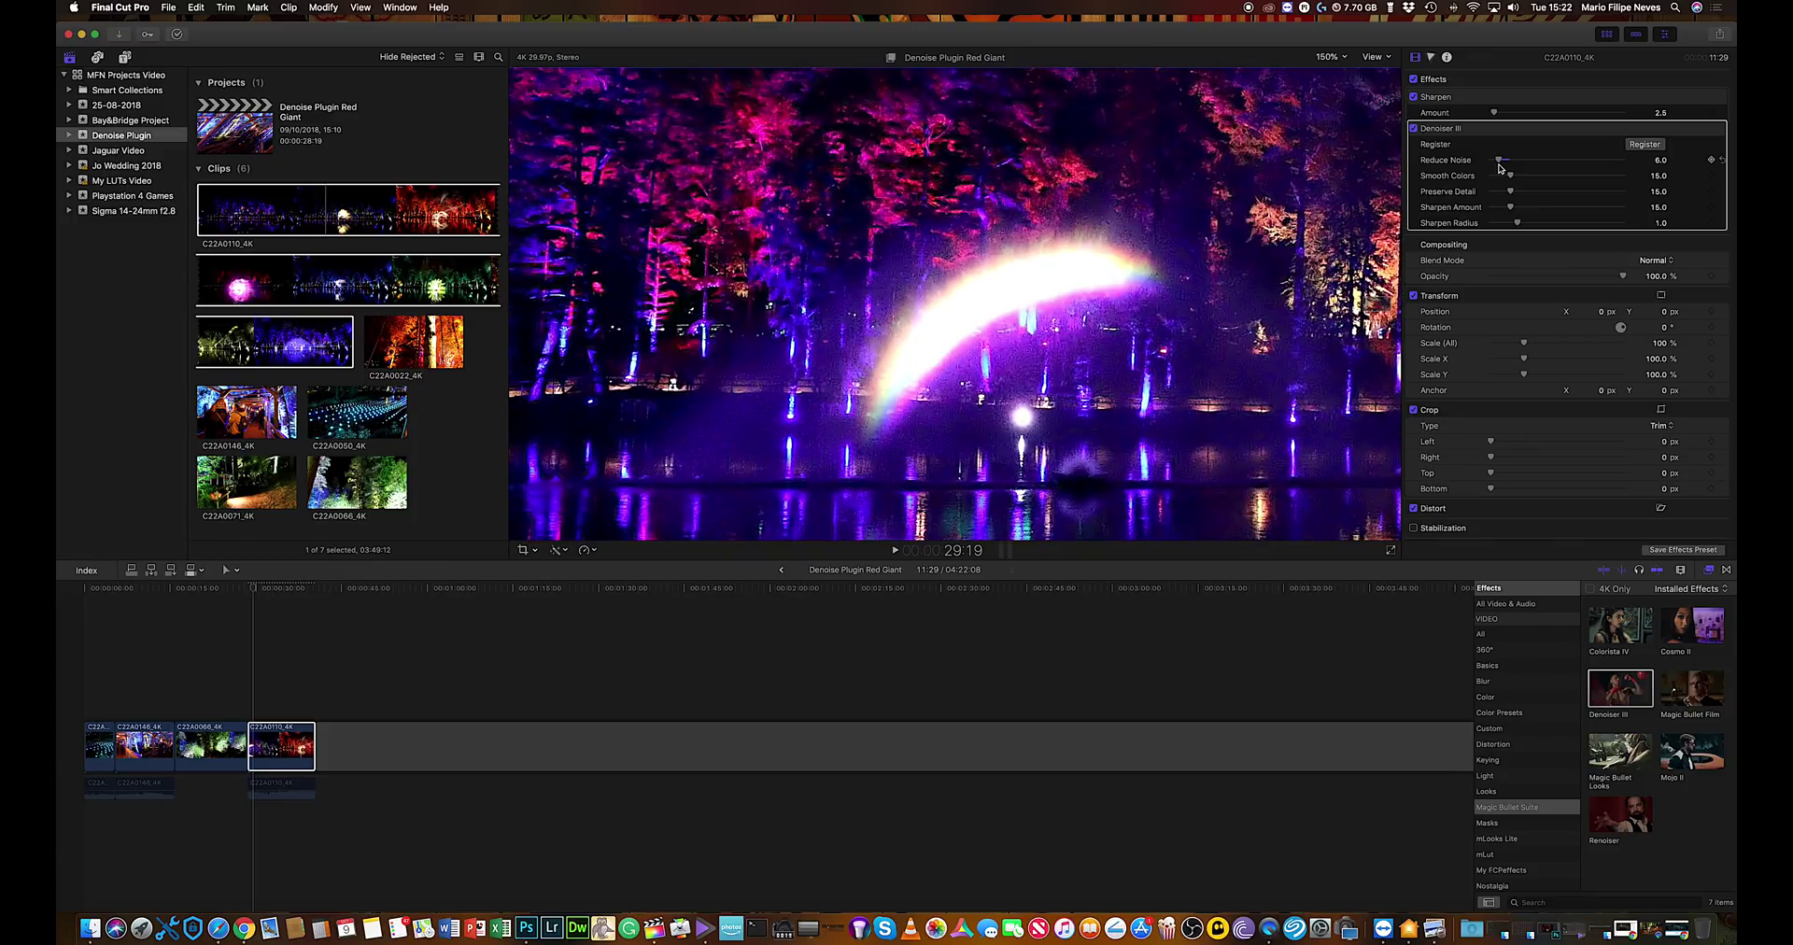
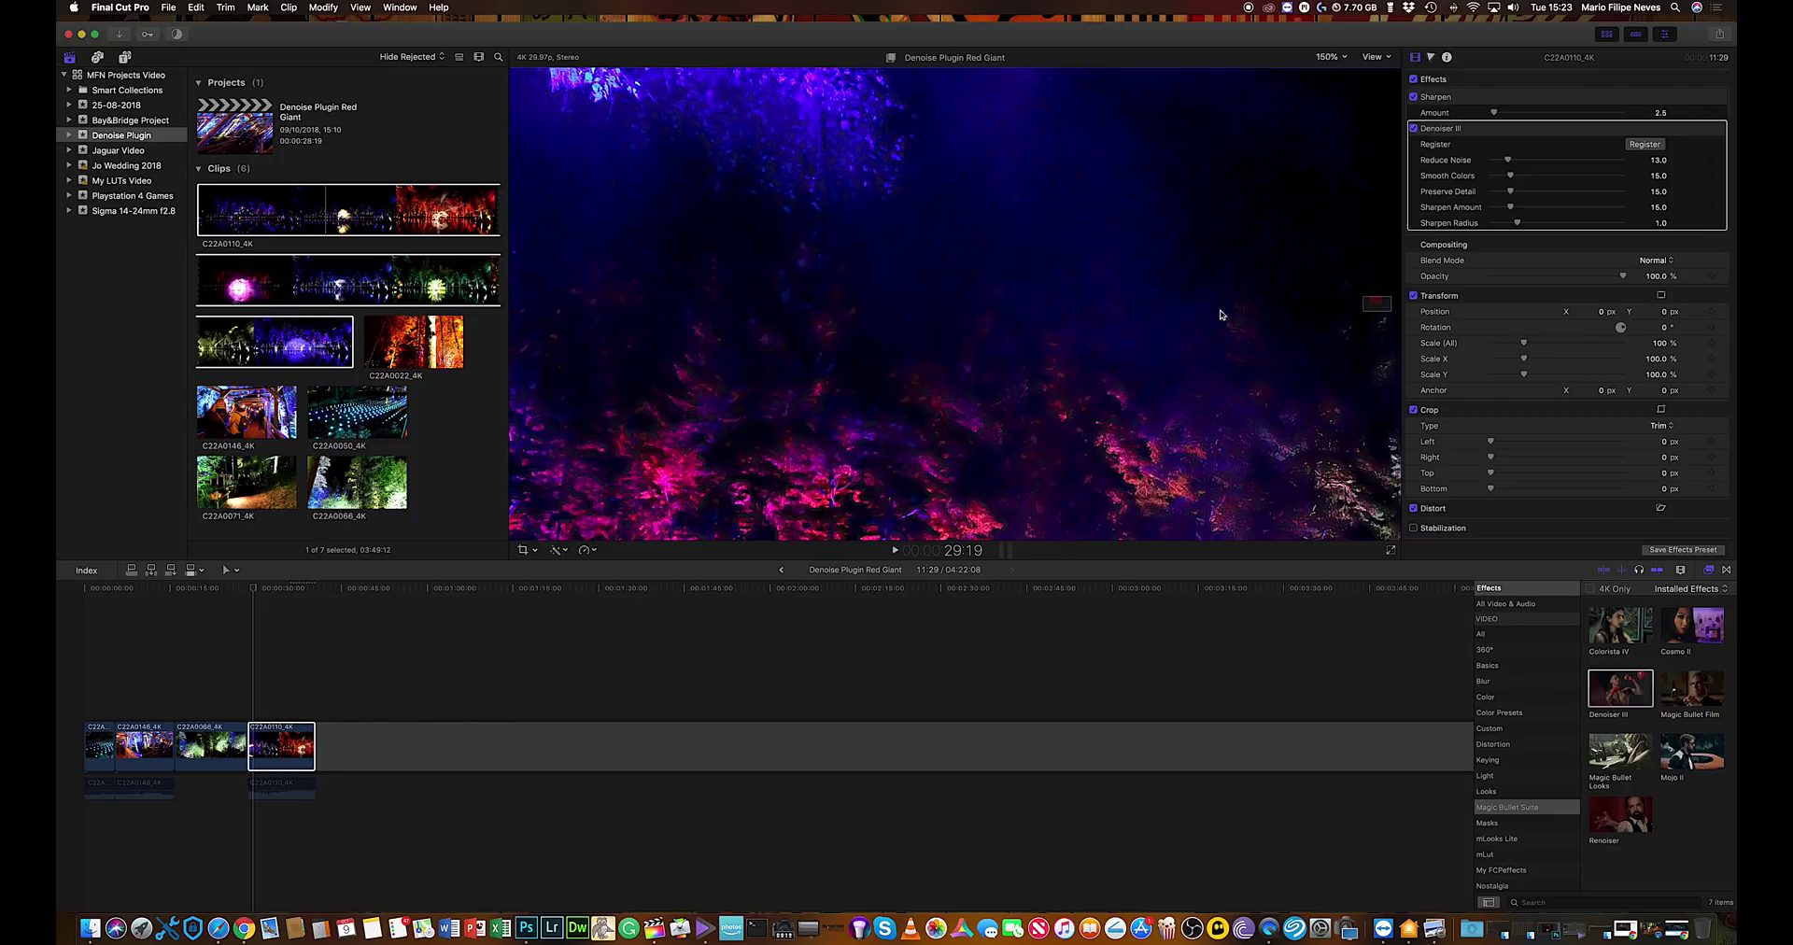
{"action": "scroll", "coordinate": [1369, 313], "scroll_direction": "down", "scroll_amount": 10}
{"action": "scroll", "coordinate": [1370, 313], "scroll_direction": "down", "scroll_amount": 5}
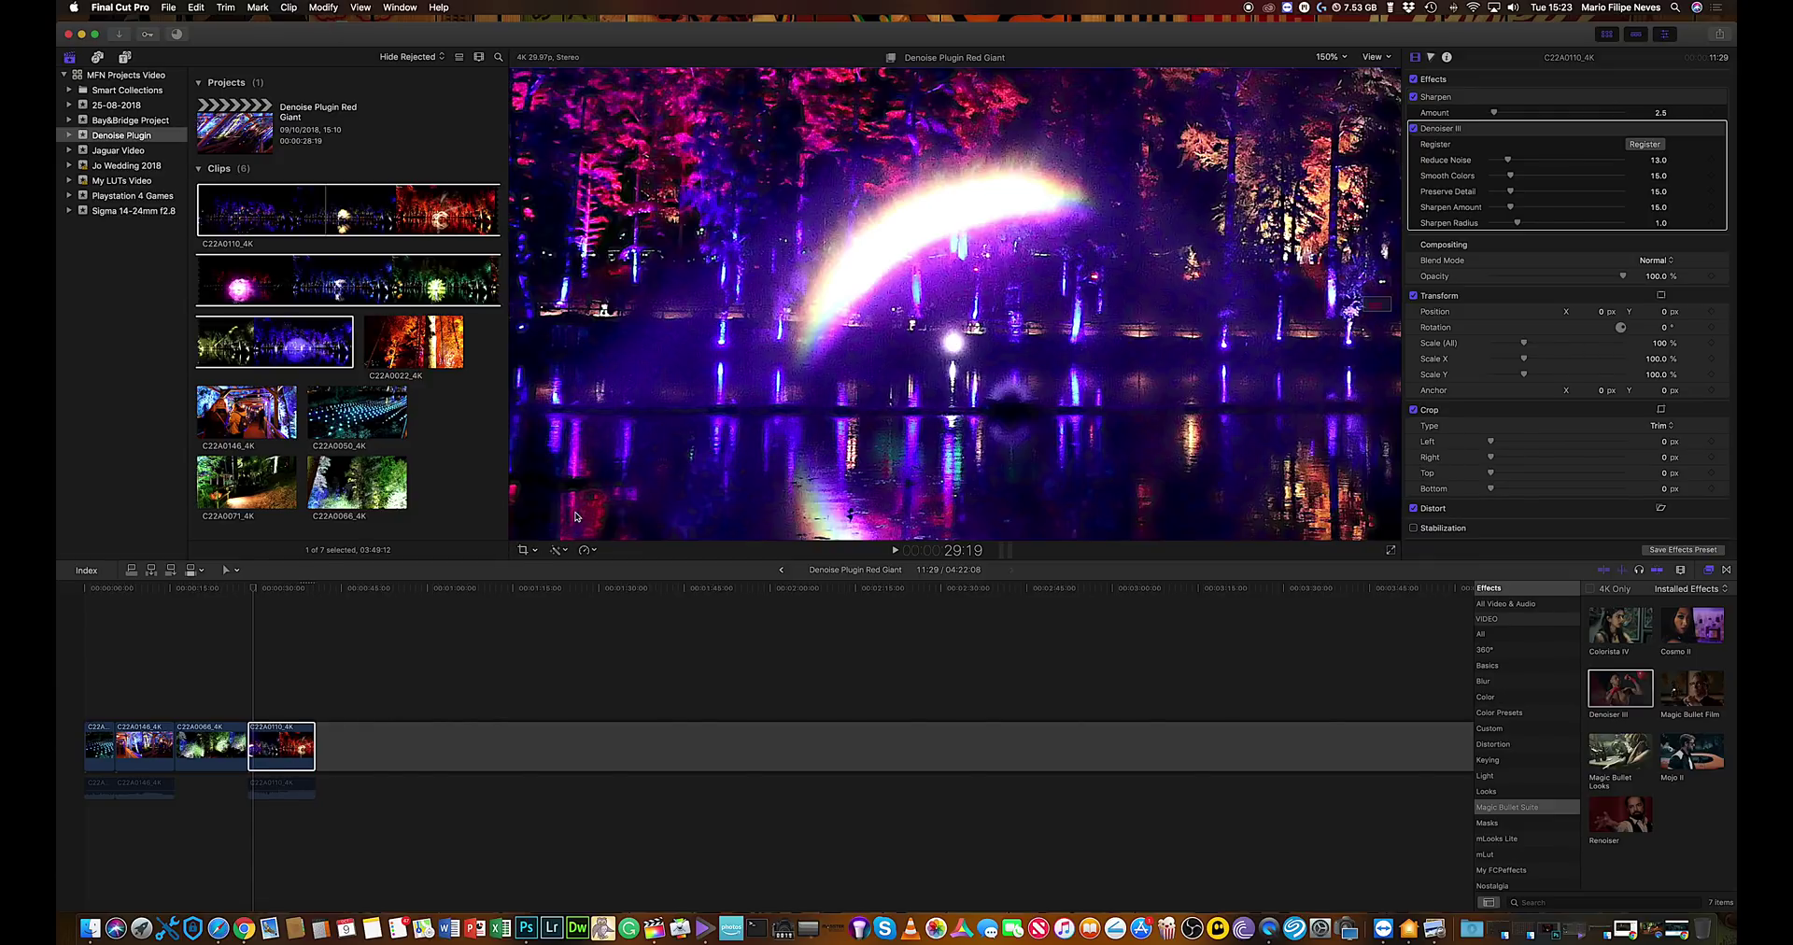
Show the whole frame in the viewer and place the playhead at 31:29 in the last clip.
{"action": "left_click", "coordinate": [281, 748]}
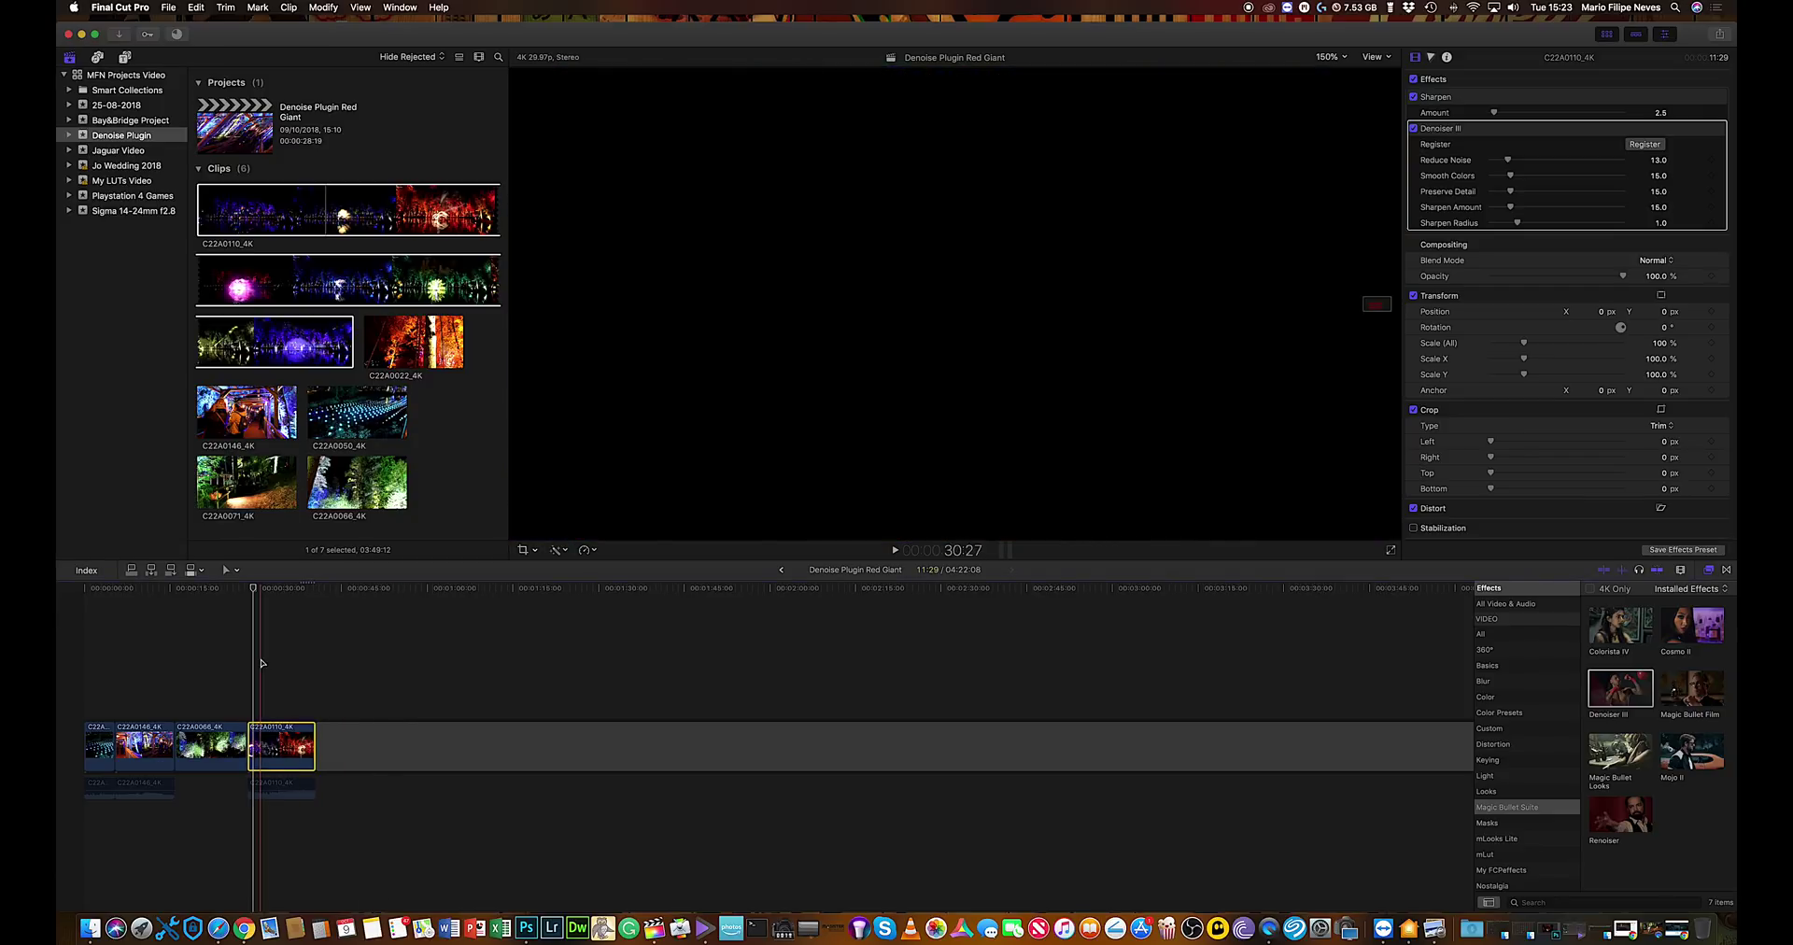
{"action": "left_click", "coordinate": [1330, 59]}
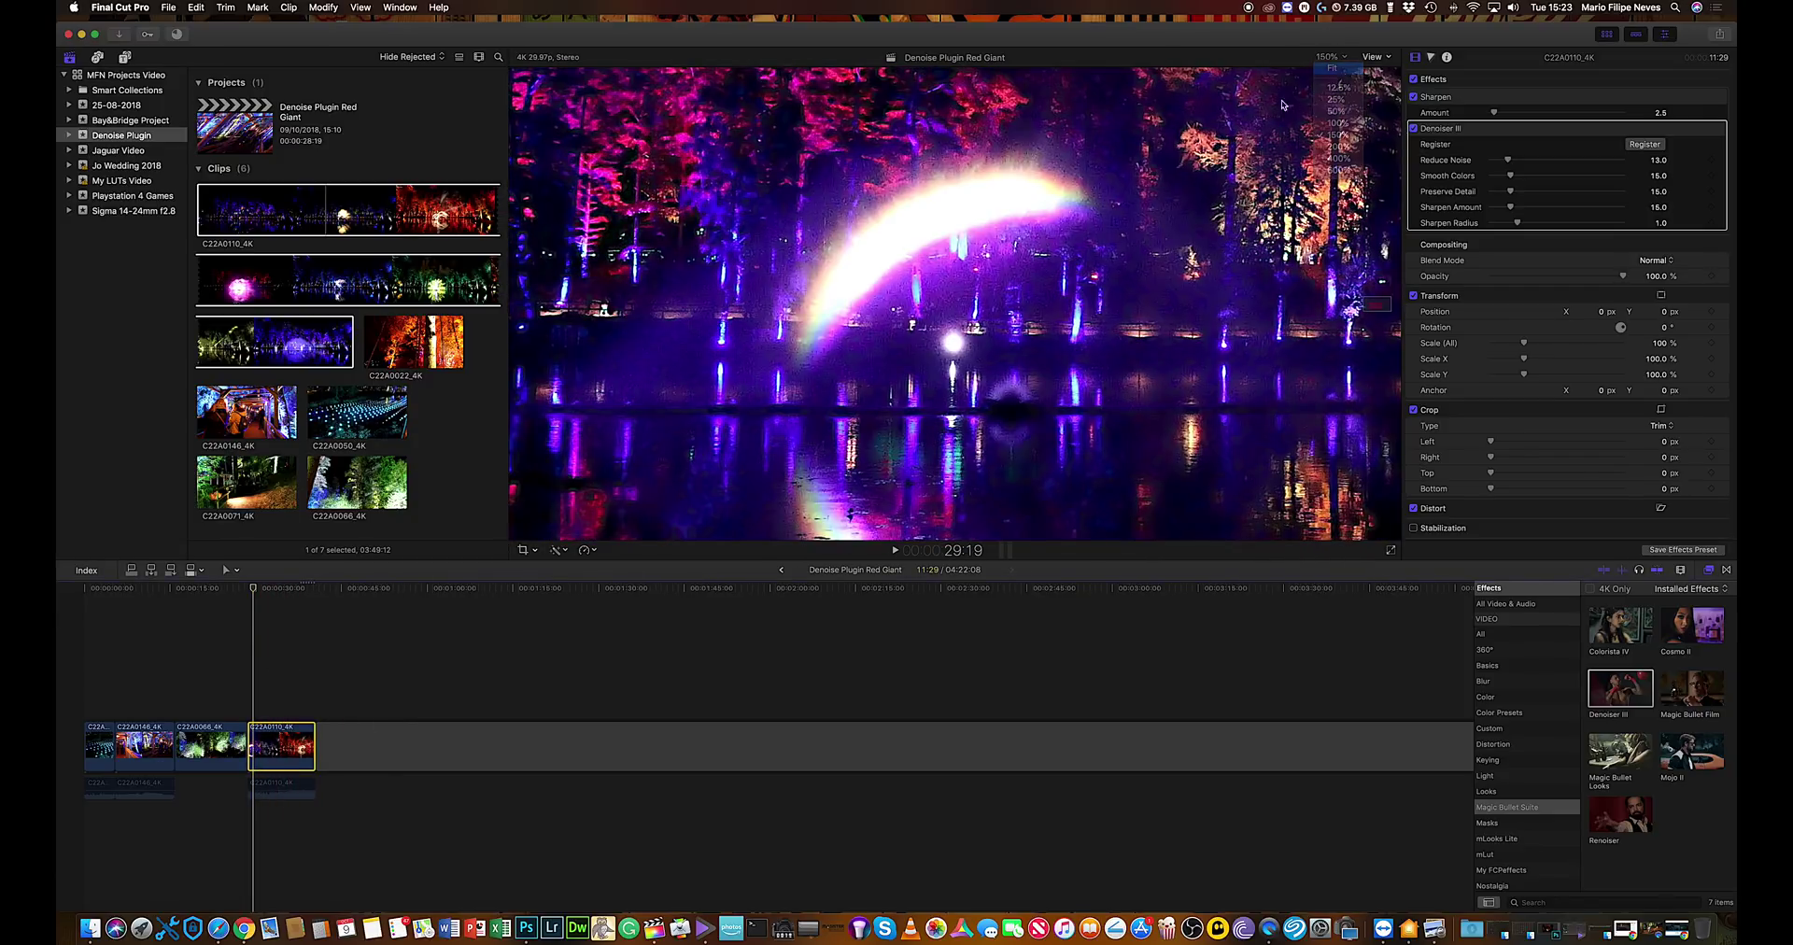
{"action": "left_click", "coordinate": [1339, 183]}
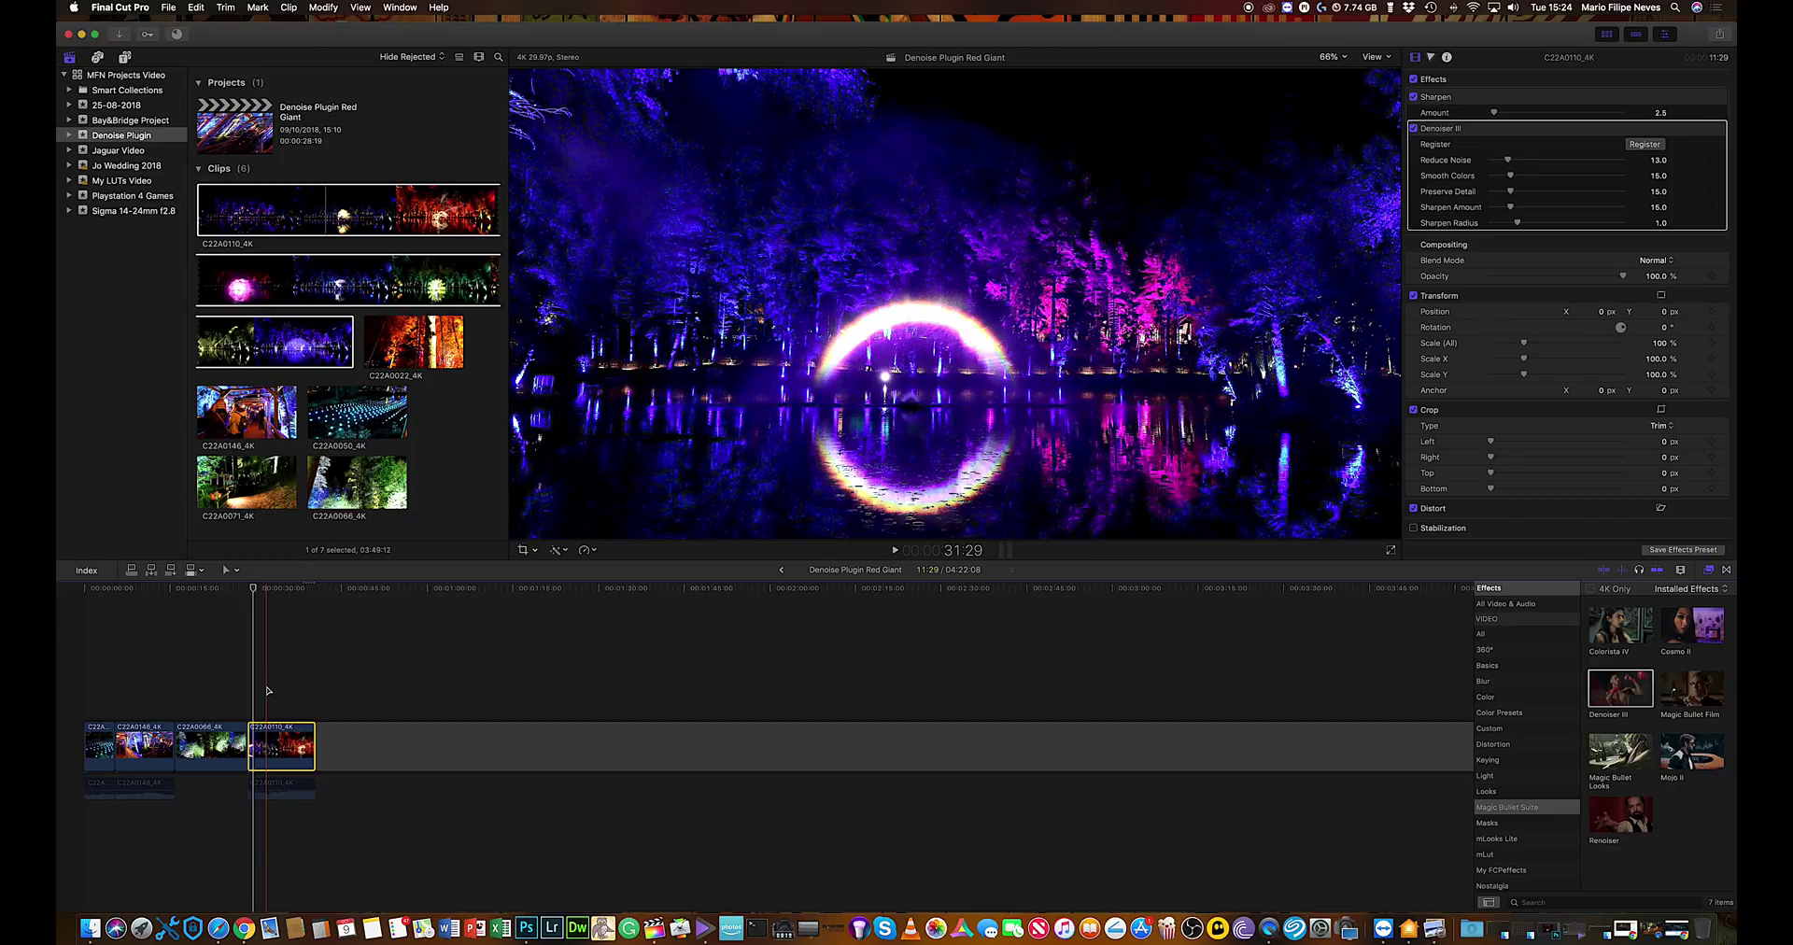
{"action": "left_click", "coordinate": [269, 691]}
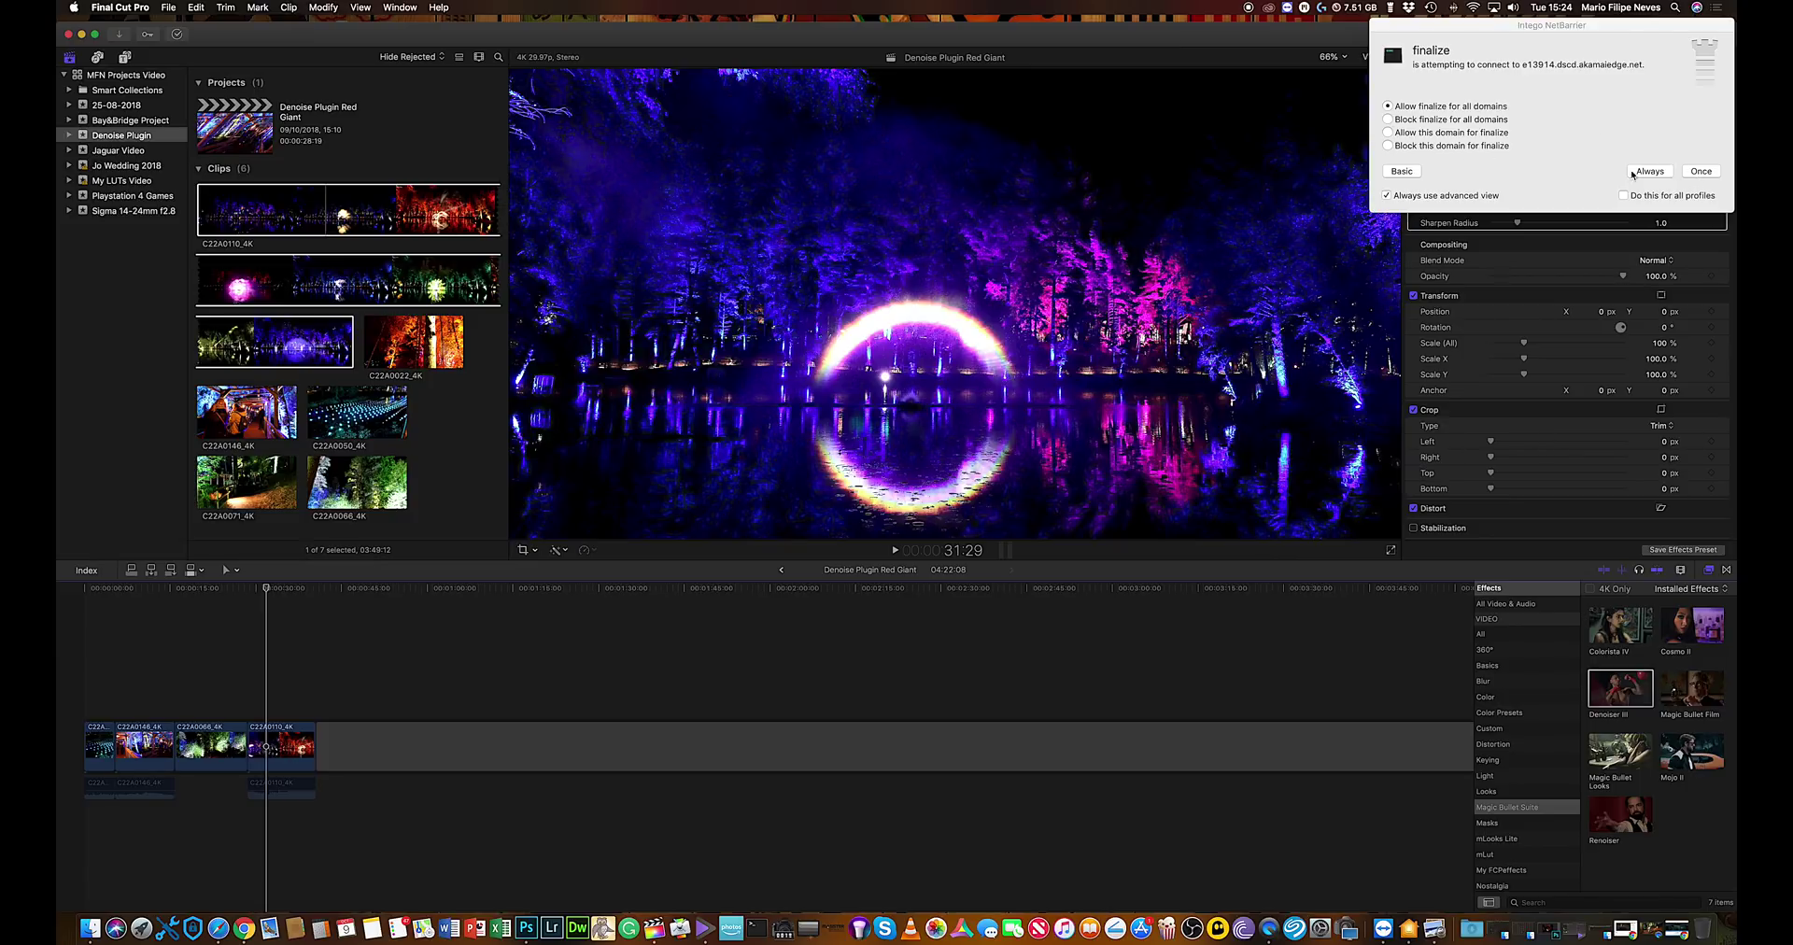
Allow the finalize connection once in the firewall alert and compare the frame with Denoiser III off and on.
{"action": "left_click", "coordinate": [1701, 171]}
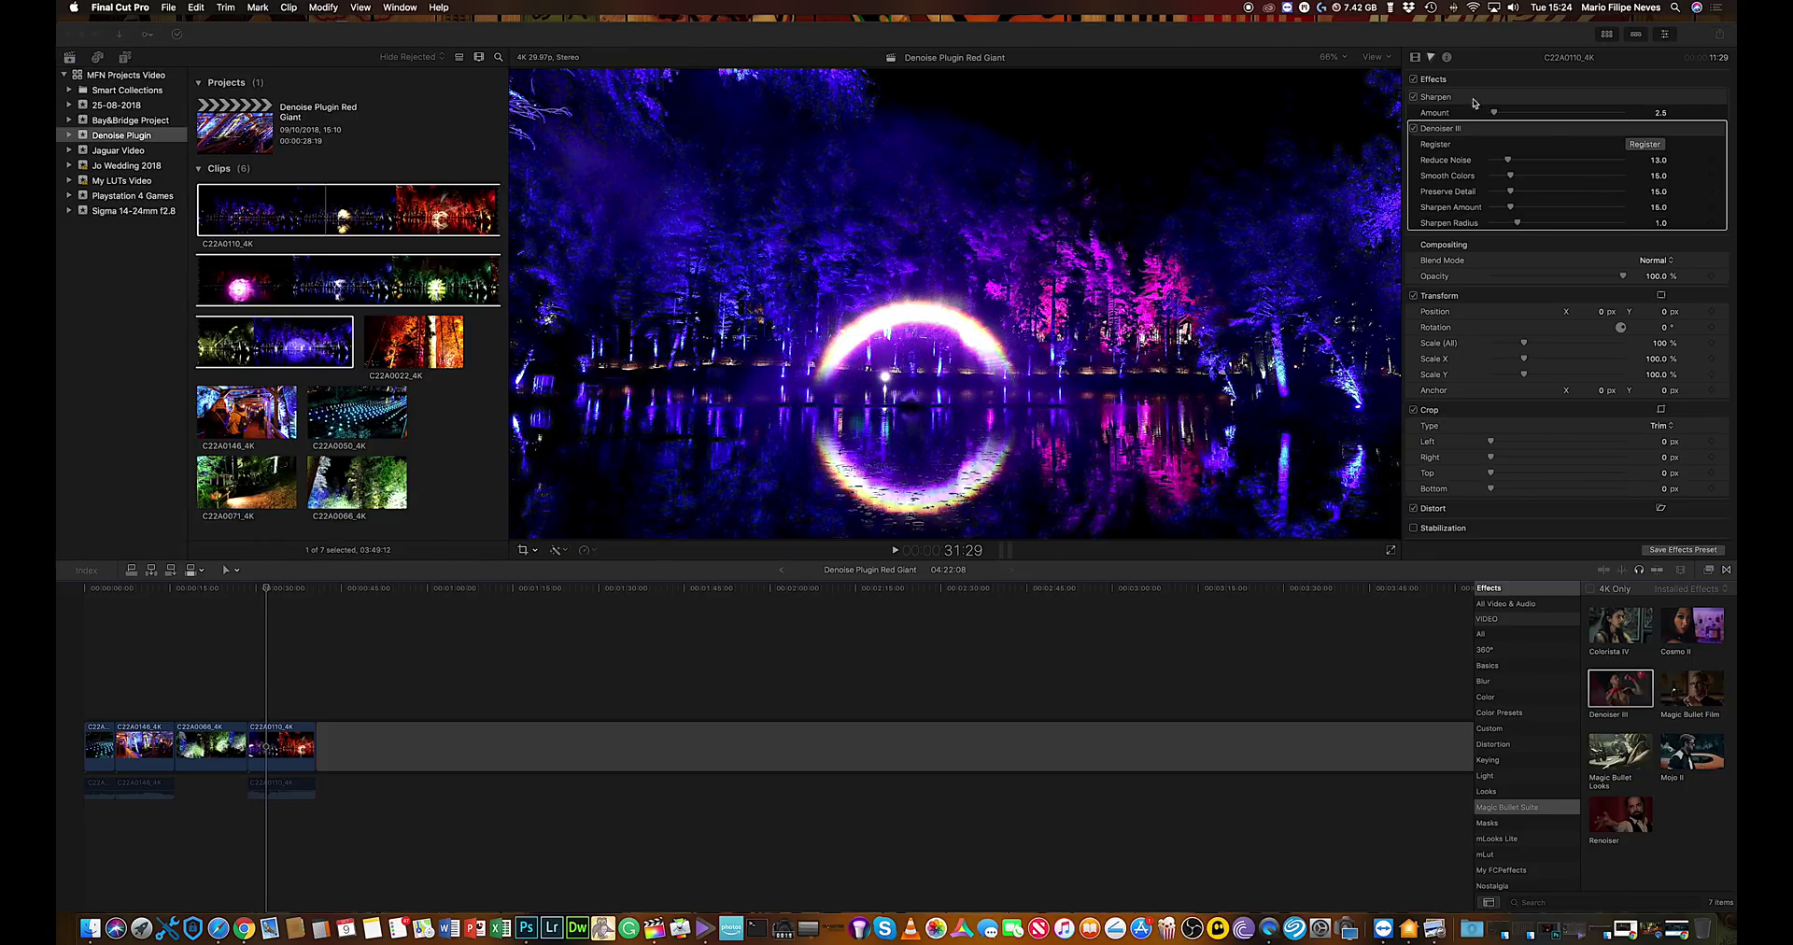
{"action": "left_click", "coordinate": [920, 279]}
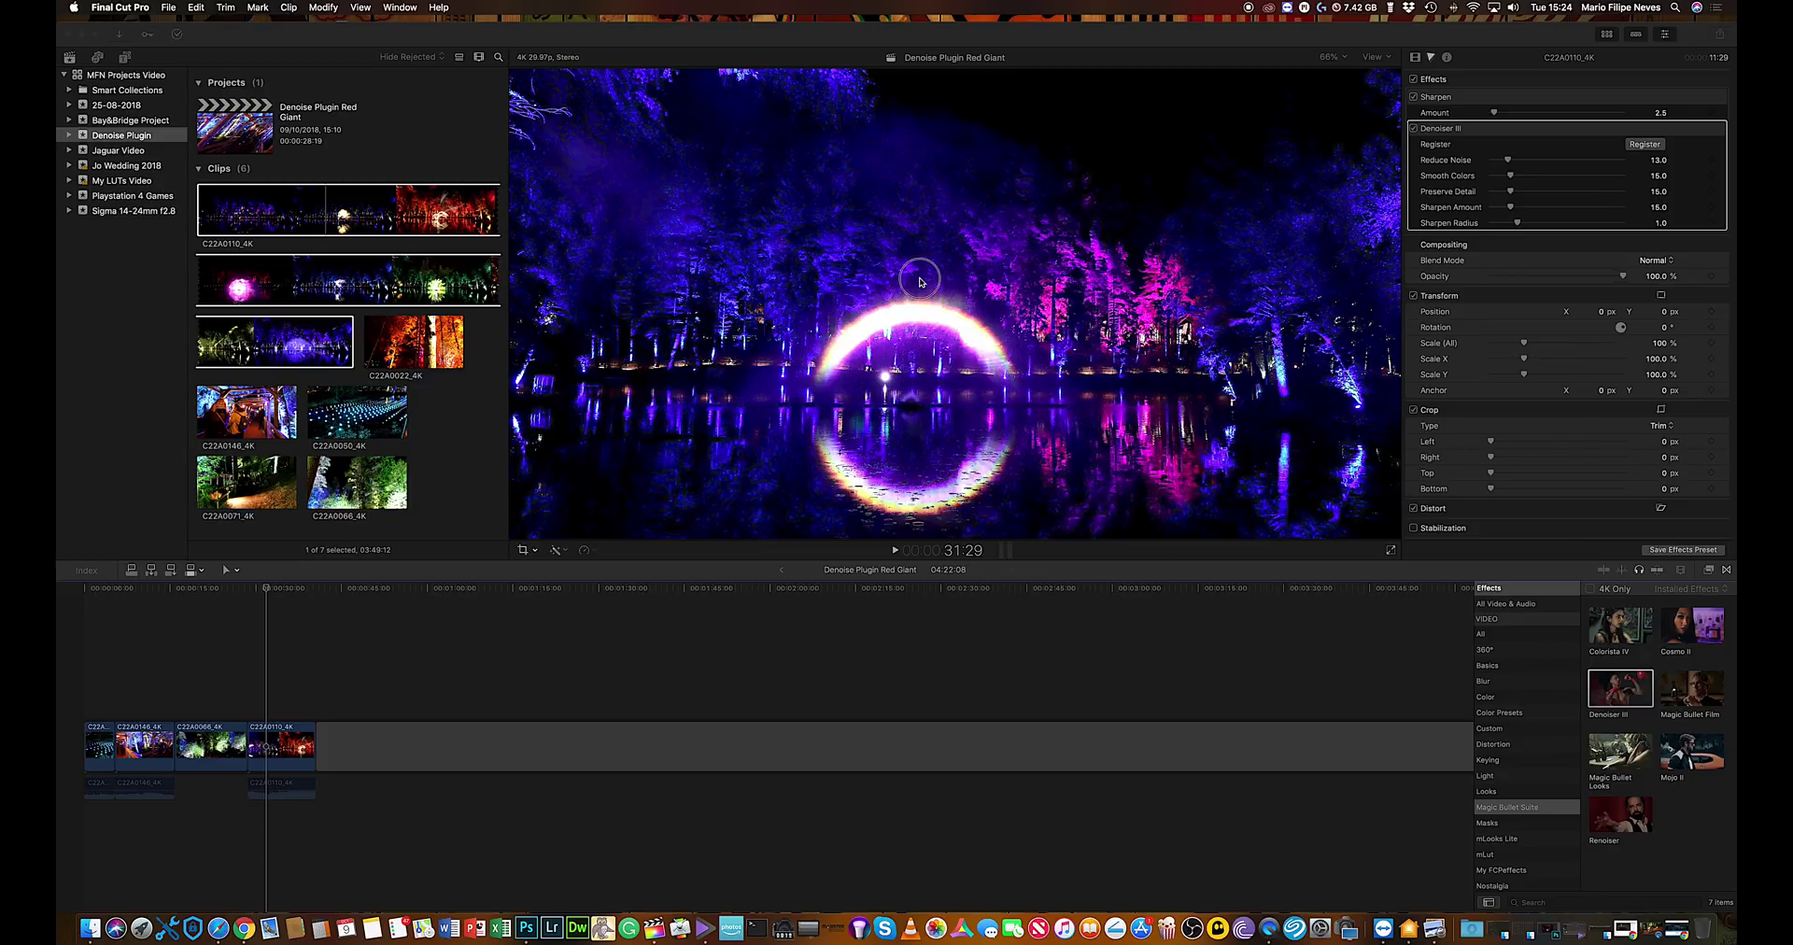
{"action": "left_click", "coordinate": [1413, 128]}
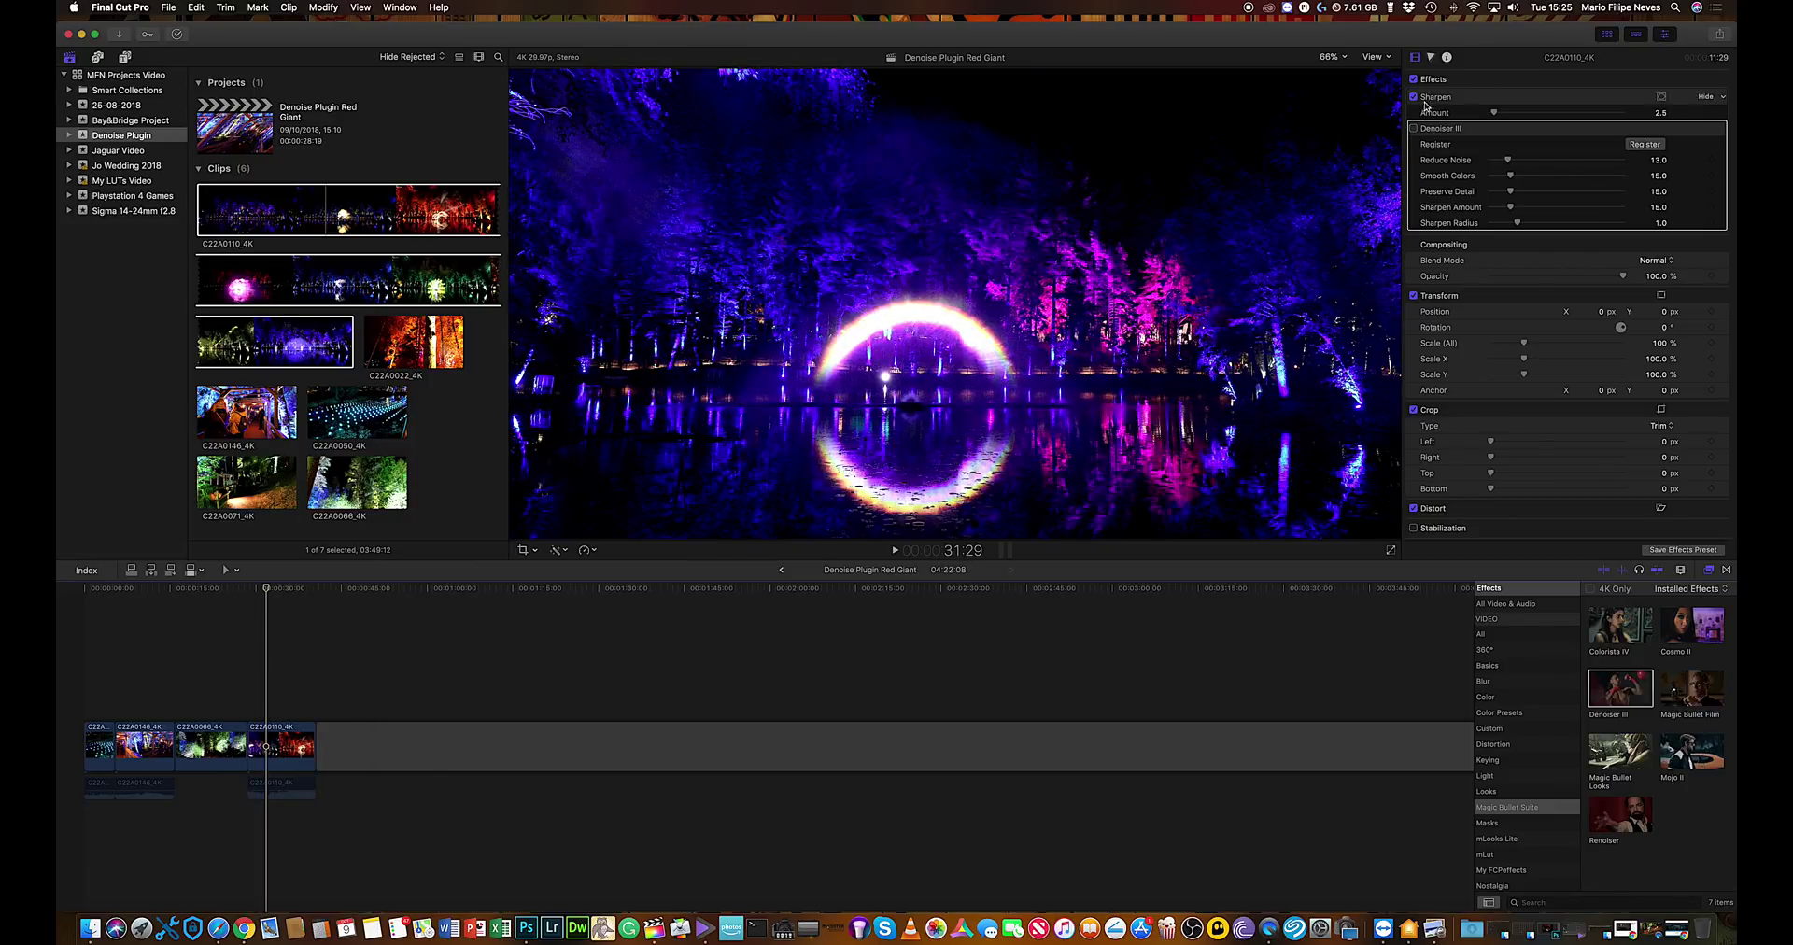
{"action": "left_click", "coordinate": [1414, 129]}
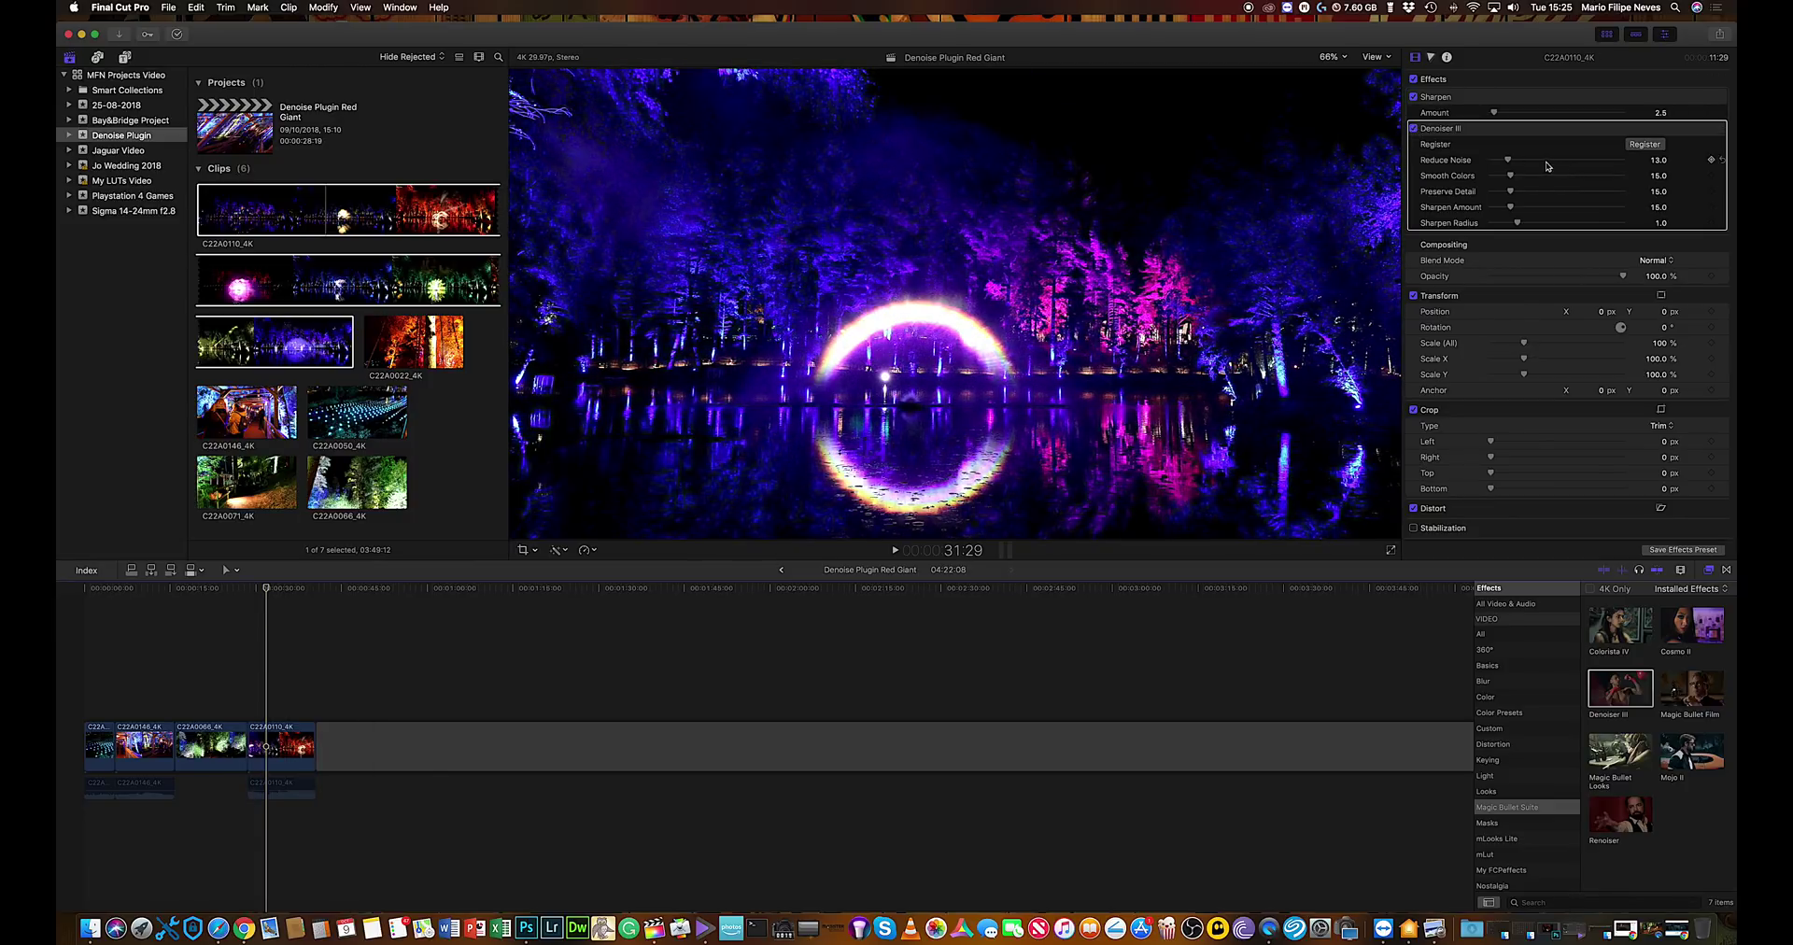
Set Denoiser III's Smooth Colors to 23.0 and Preserve Detail to 18.0.
{"action": "left_click_drag", "start_coordinate": [1511, 177], "coordinate": [1523, 178]}
{"action": "left_click_drag", "start_coordinate": [1511, 191], "coordinate": [1516, 194]}
View the Magic Bullet Suite 13 product page in Chrome again and return to Final Cut Pro.
{"action": "mouse_move", "coordinate": [1644, 924]}
{"action": "left_click", "coordinate": [1644, 908]}
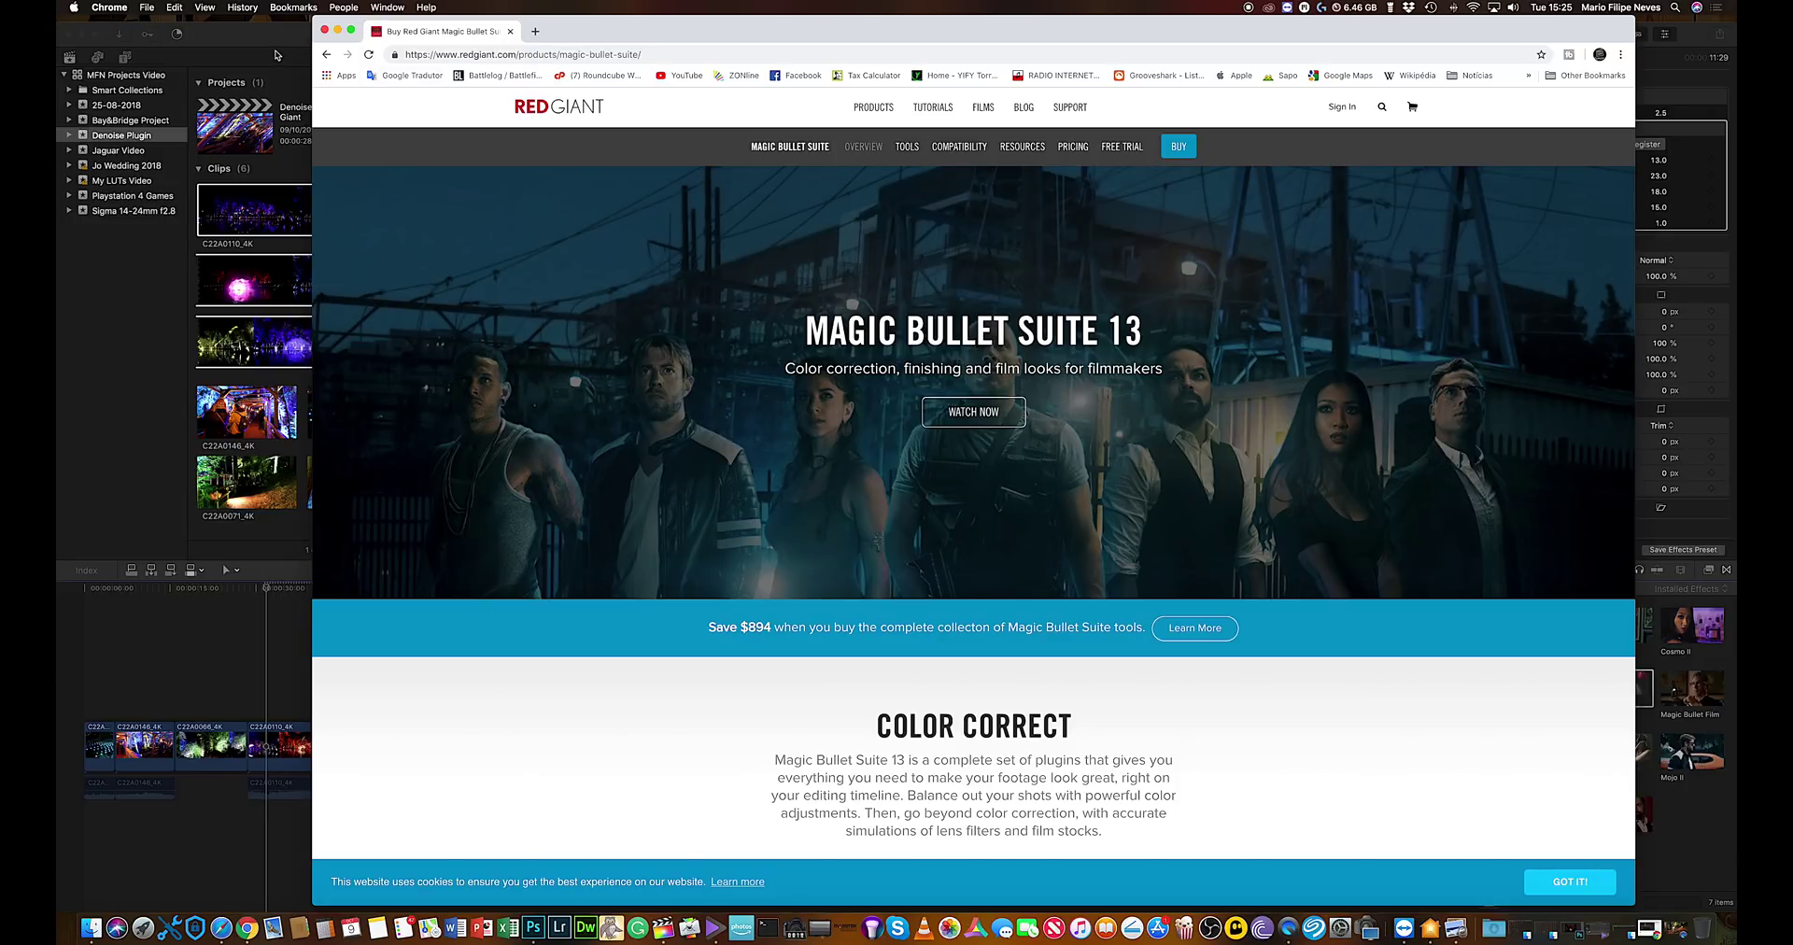
{"action": "left_click", "coordinate": [338, 31]}
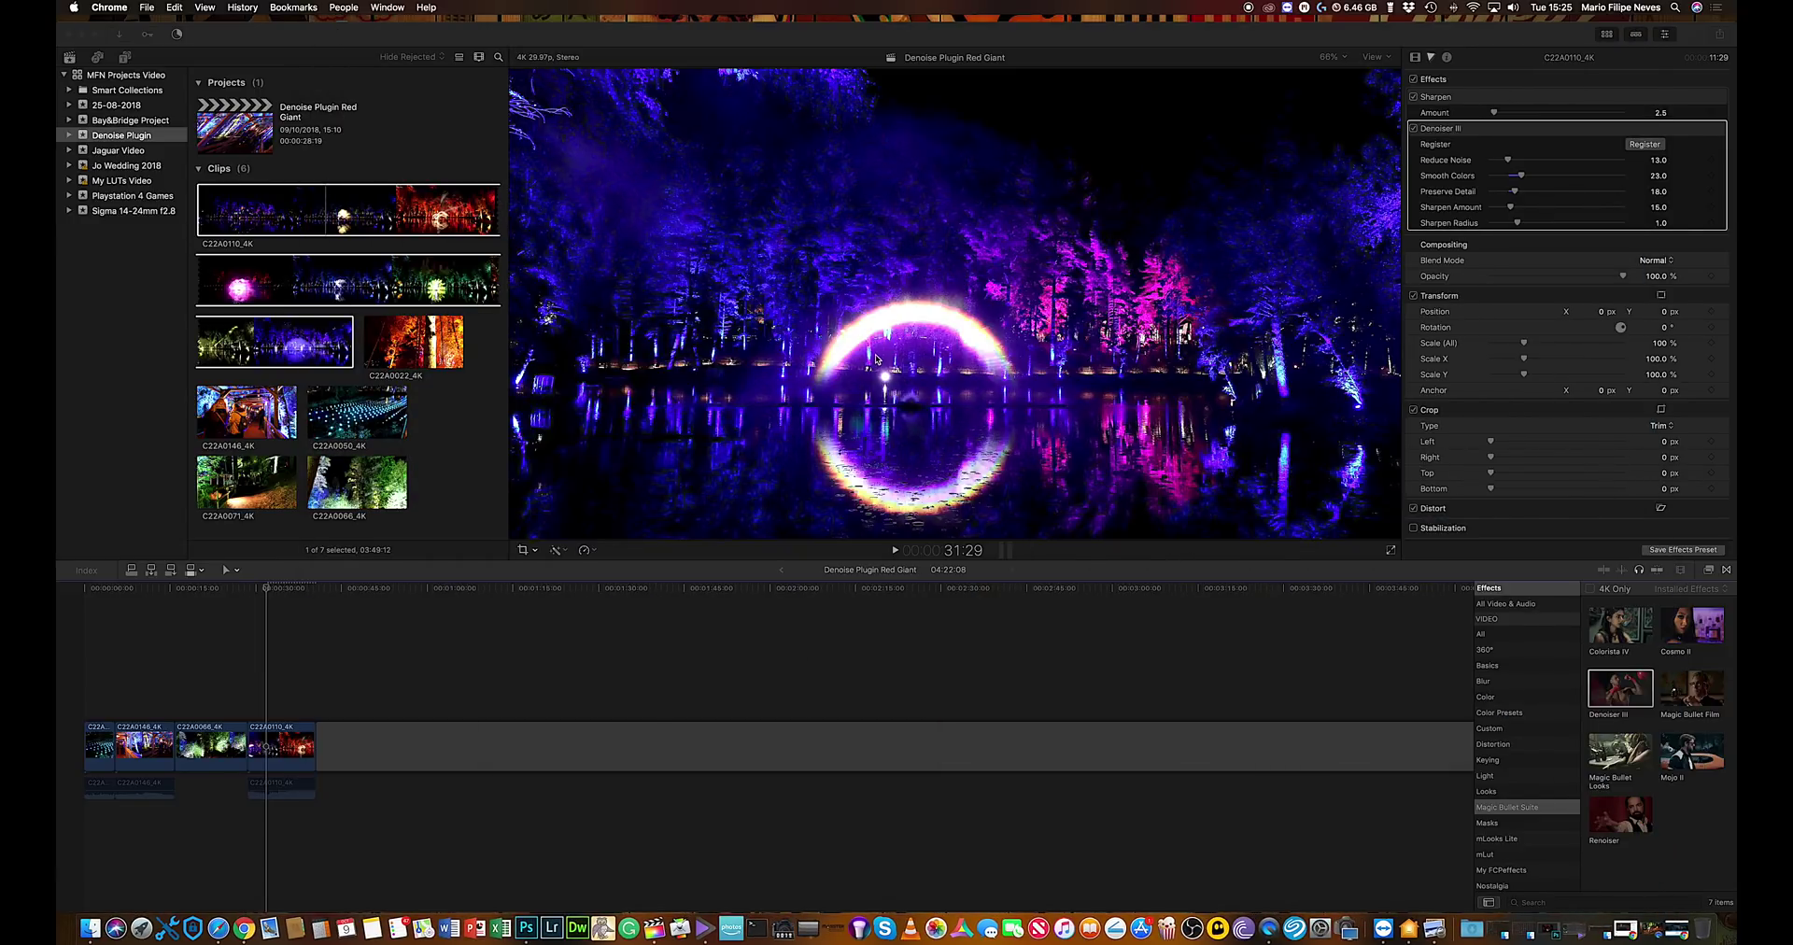
Play the denoised last clip from near its start to about 31:22 and dismiss the dropped-frames warning.
{"action": "left_click", "coordinate": [256, 714]}
{"action": "key", "text": "space"}
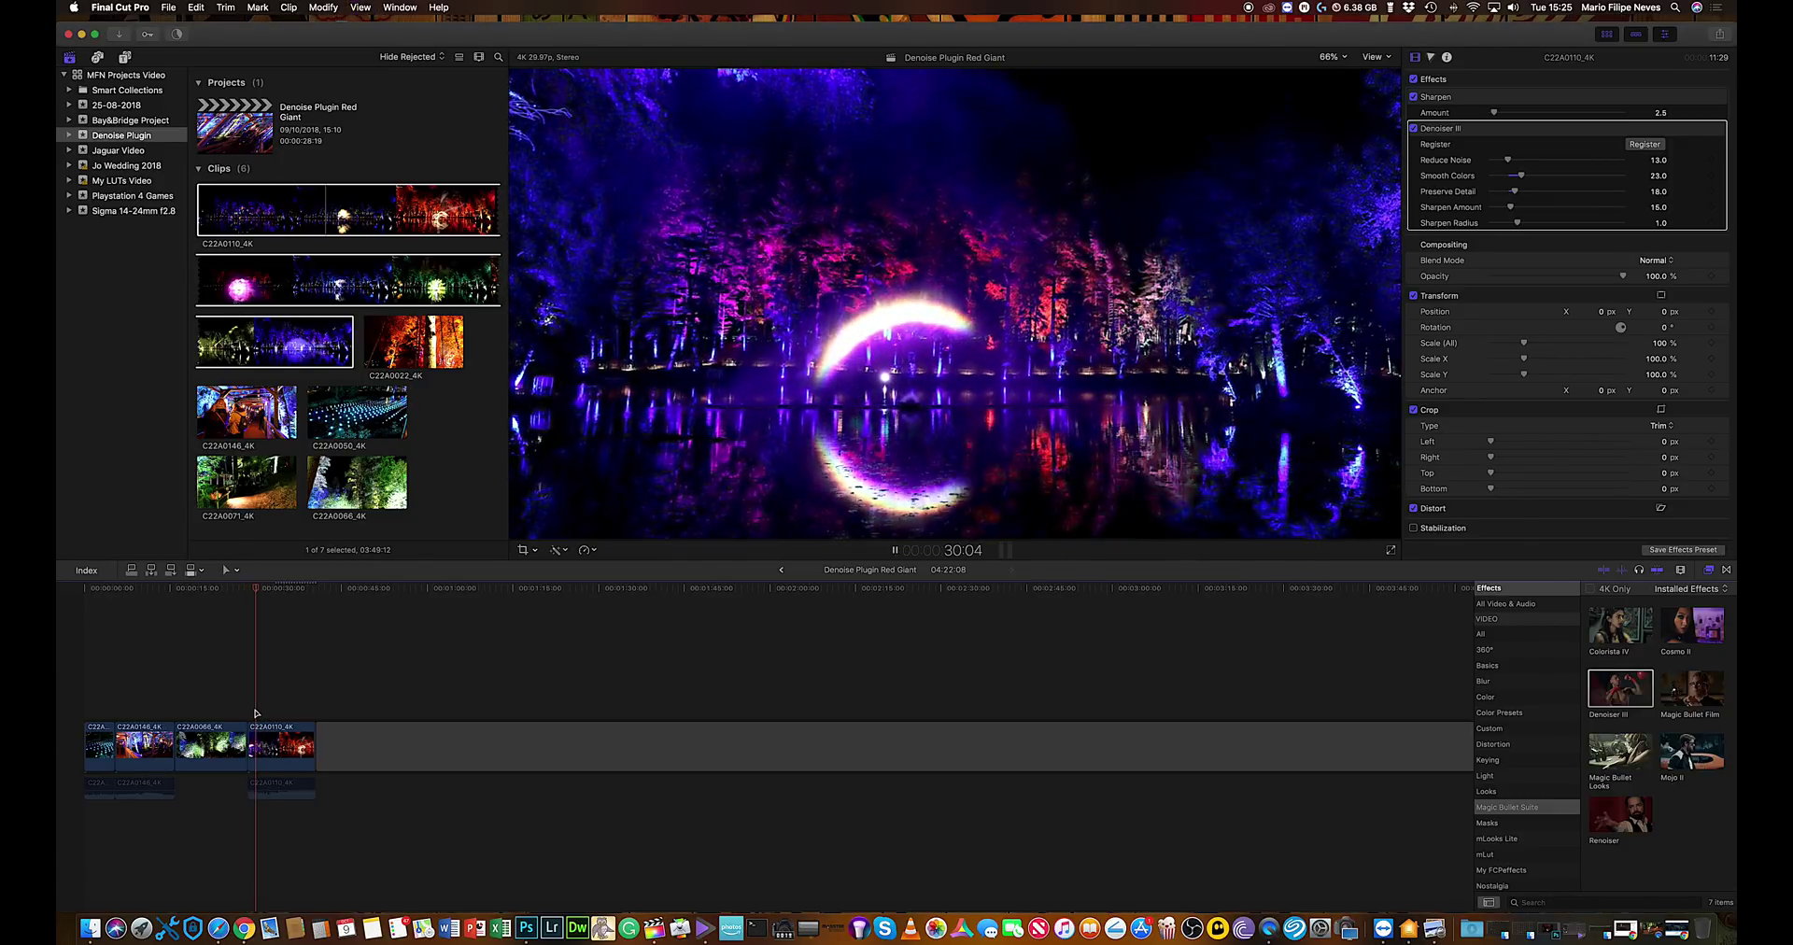
{"action": "key", "text": "space"}
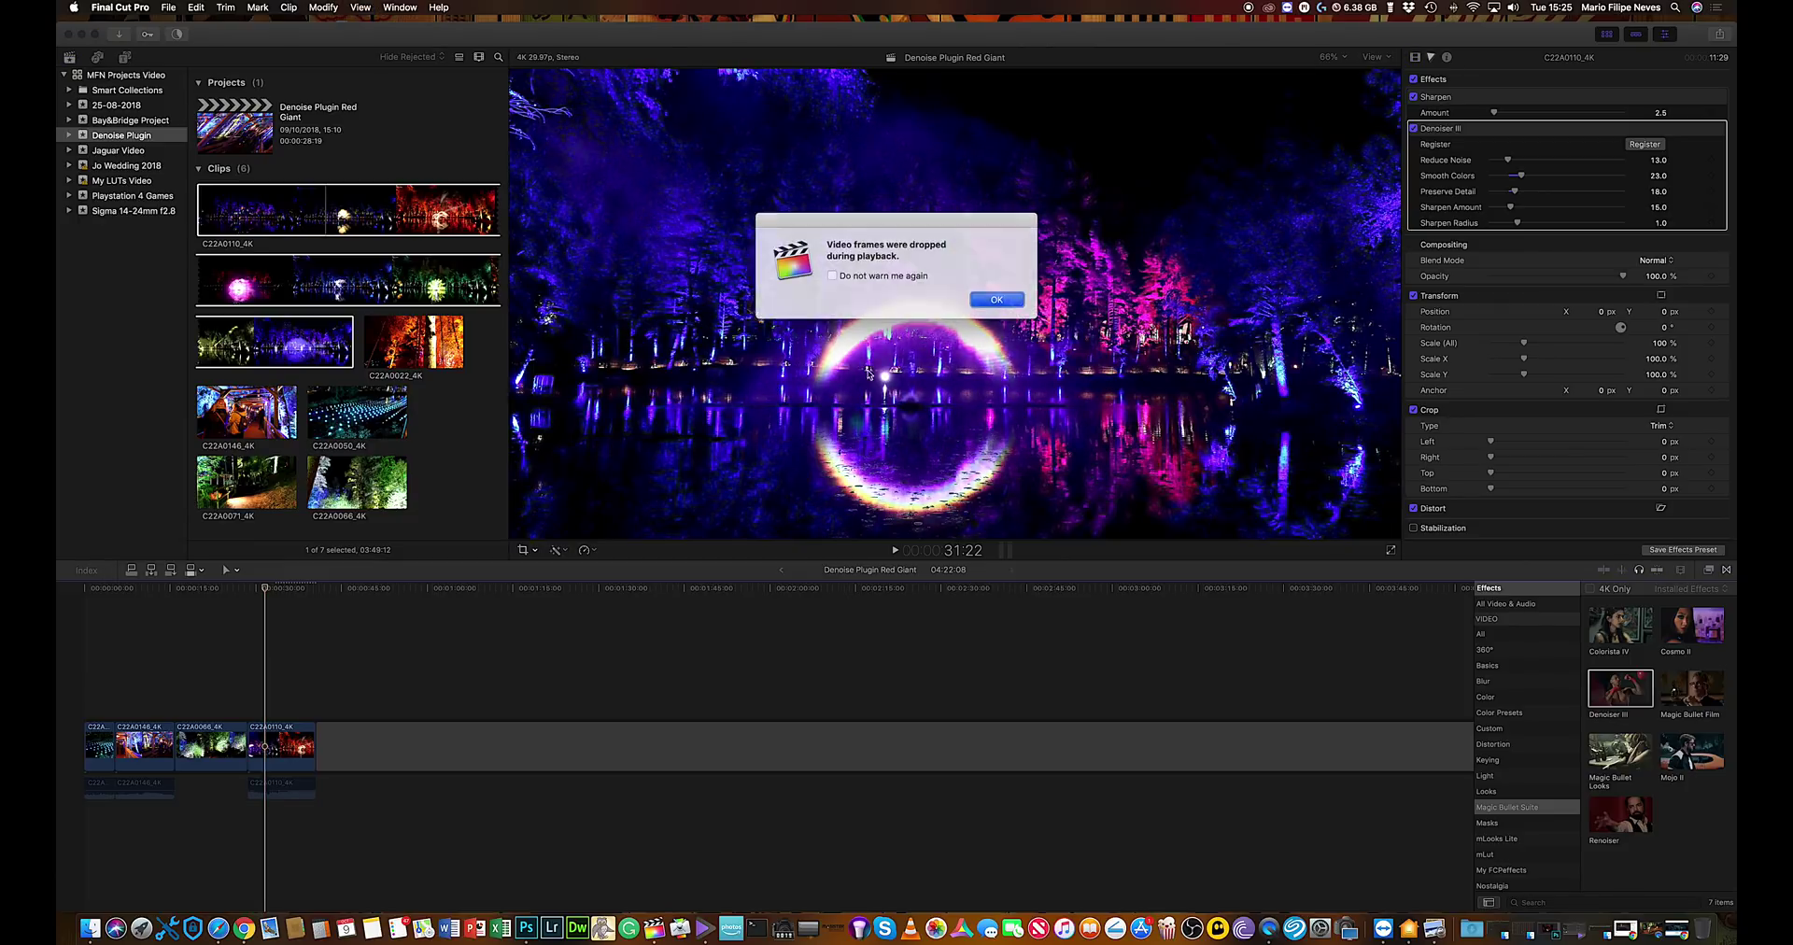
{"action": "left_click", "coordinate": [995, 299]}
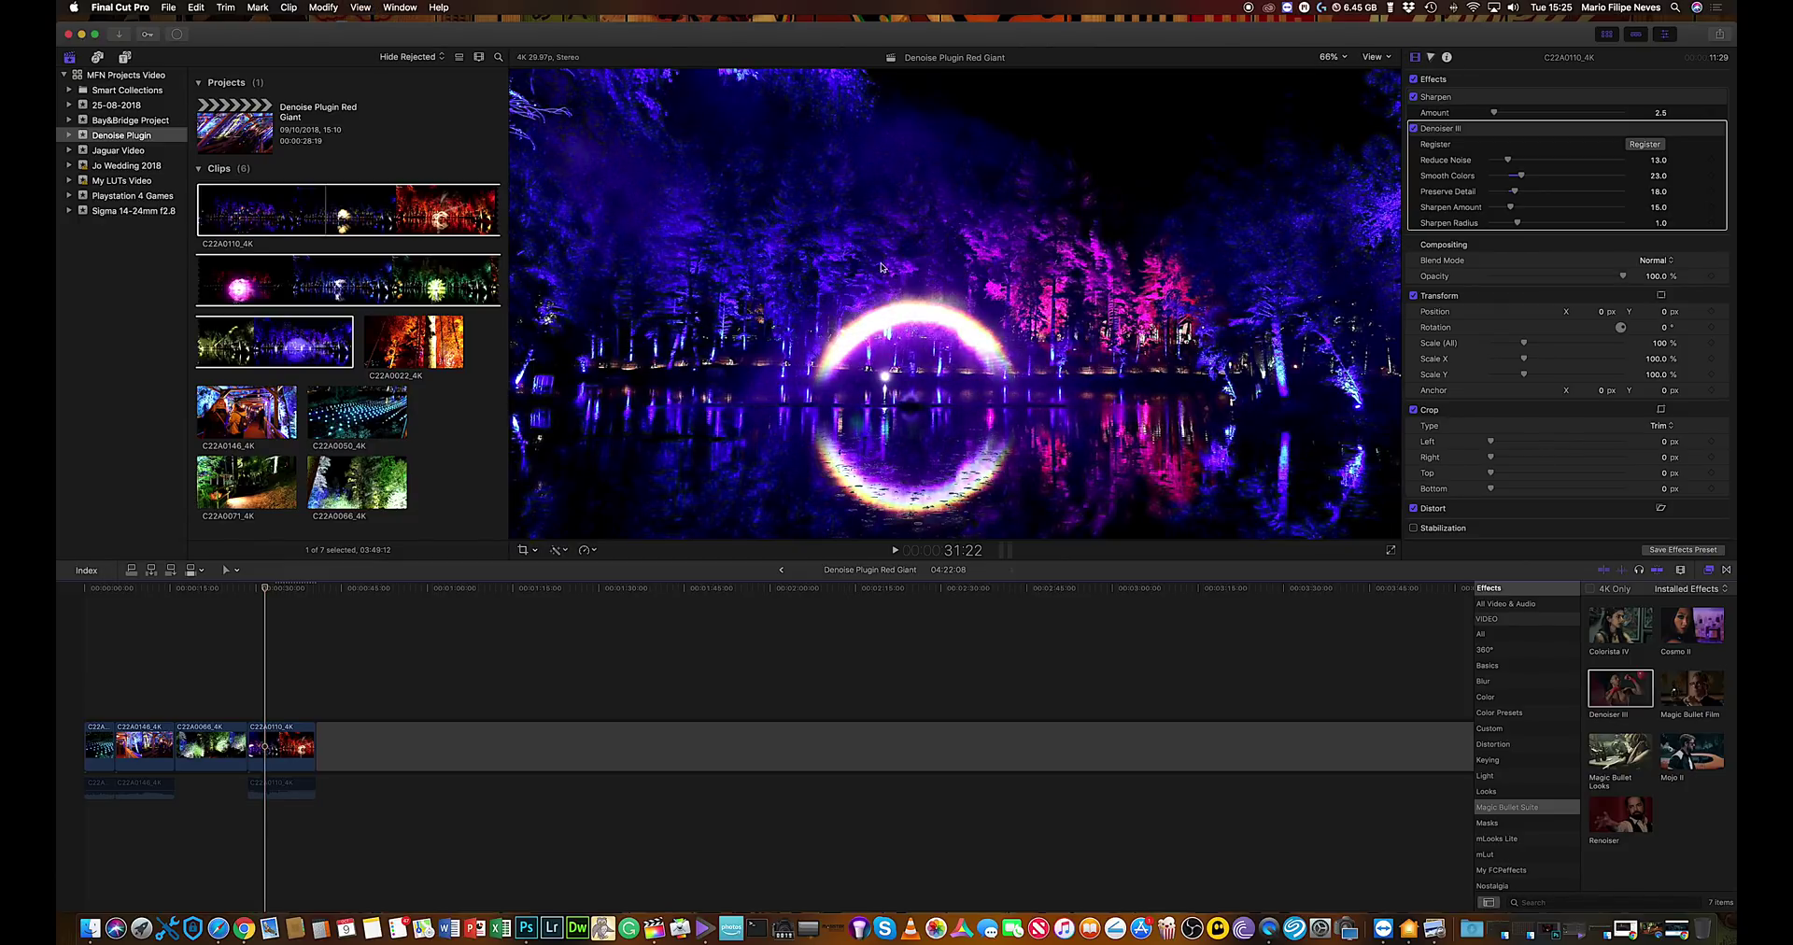